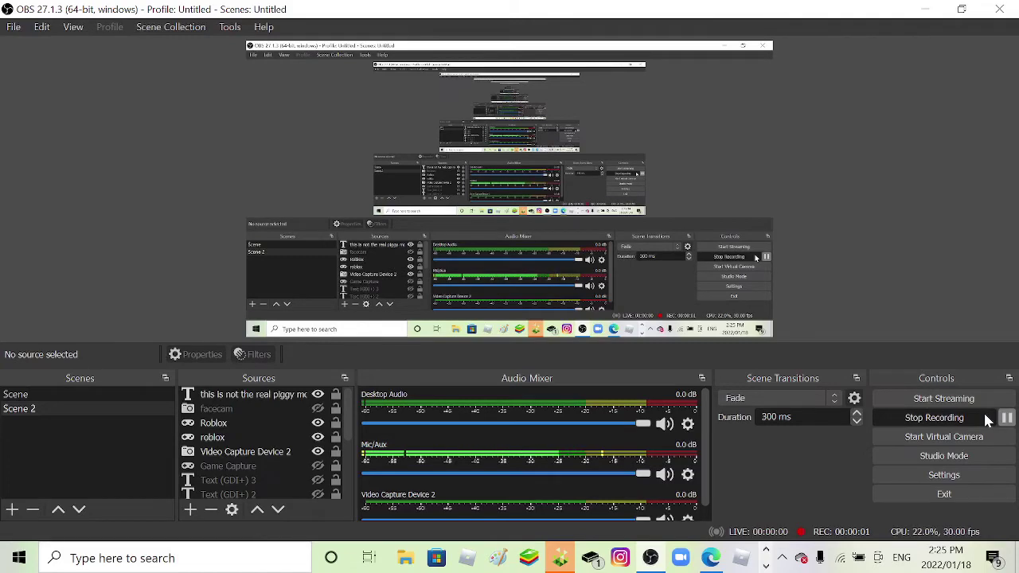
Step: Minimize OBS Studio to bring the Photopea Roblox pants template into view
click(930, 9)
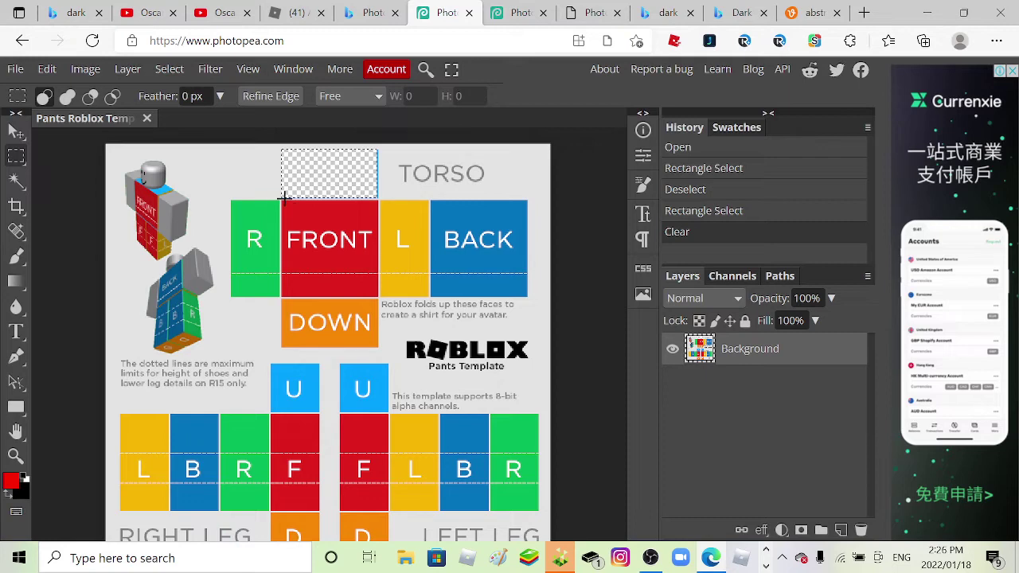
Step: Erase the thin leftover sliver along the top of the empty square above FRONT
drag(362, 159, 362, 159)
click(363, 159)
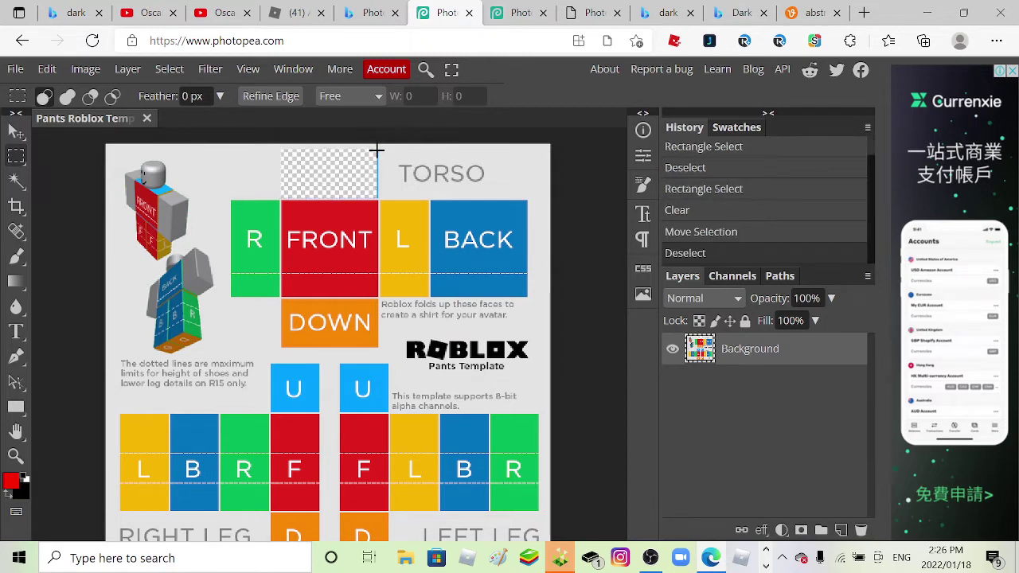
drag(376, 150, 380, 199)
key(Delete)
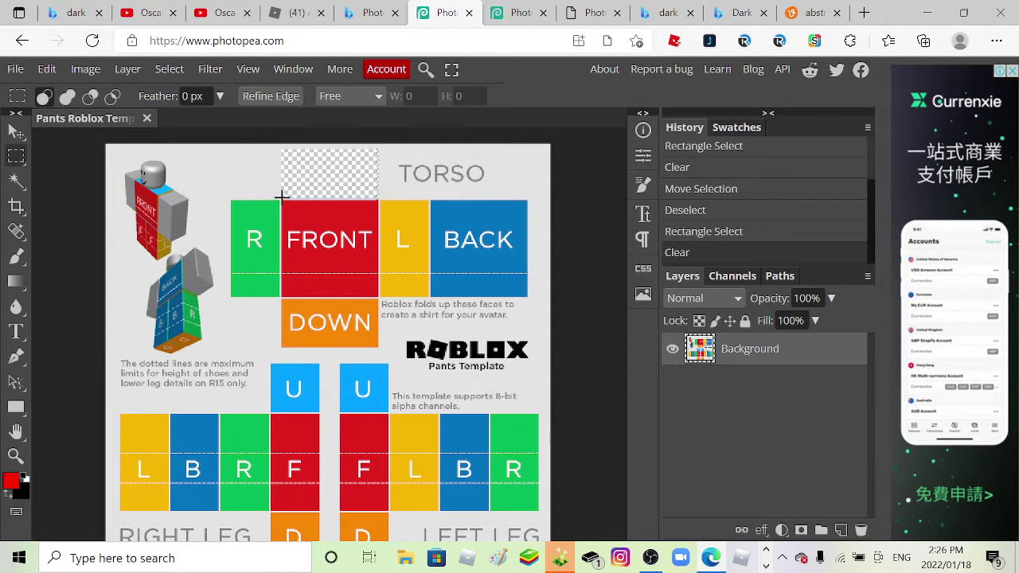
Step: Erase the strip along the torso edge, then select the red FRONT panel
drag(282, 196, 380, 199)
key(Delete)
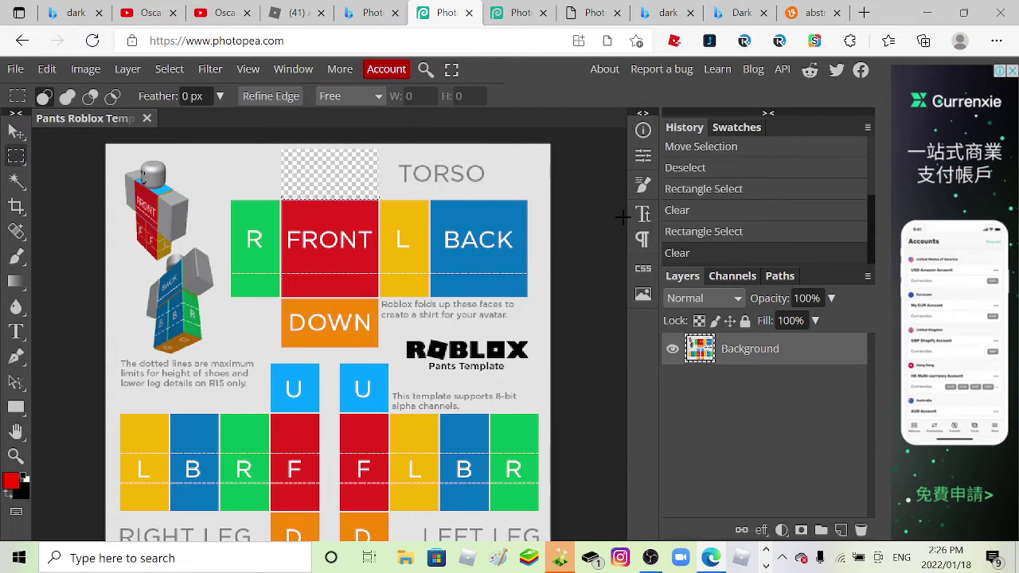
click(507, 184)
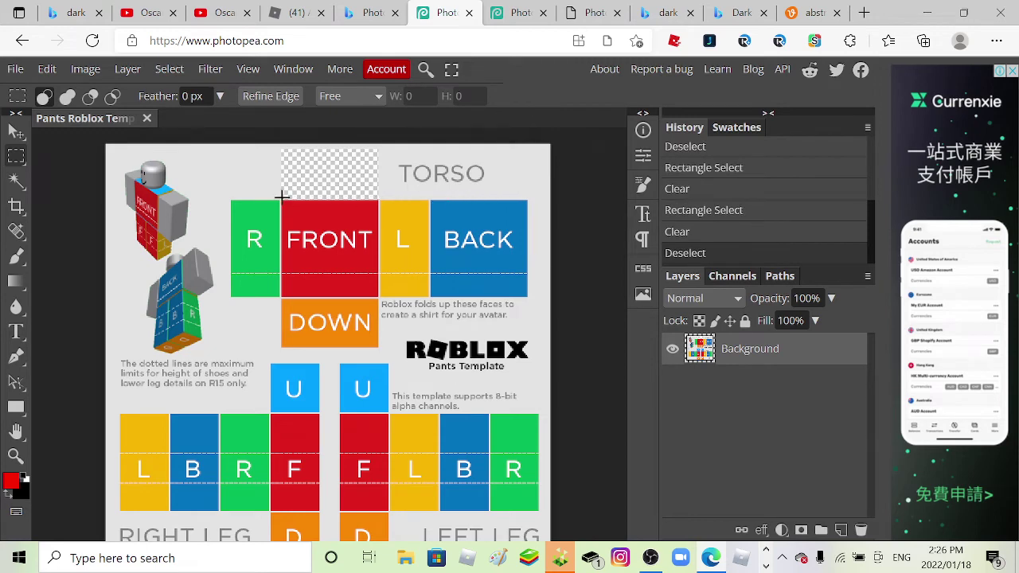
drag(281, 199, 378, 298)
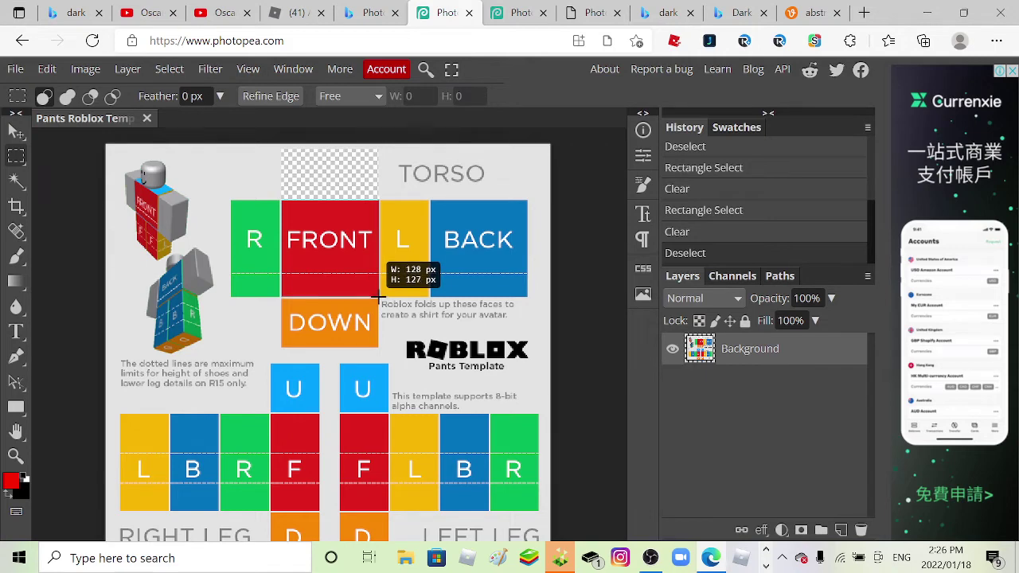
drag(378, 299, 378, 299)
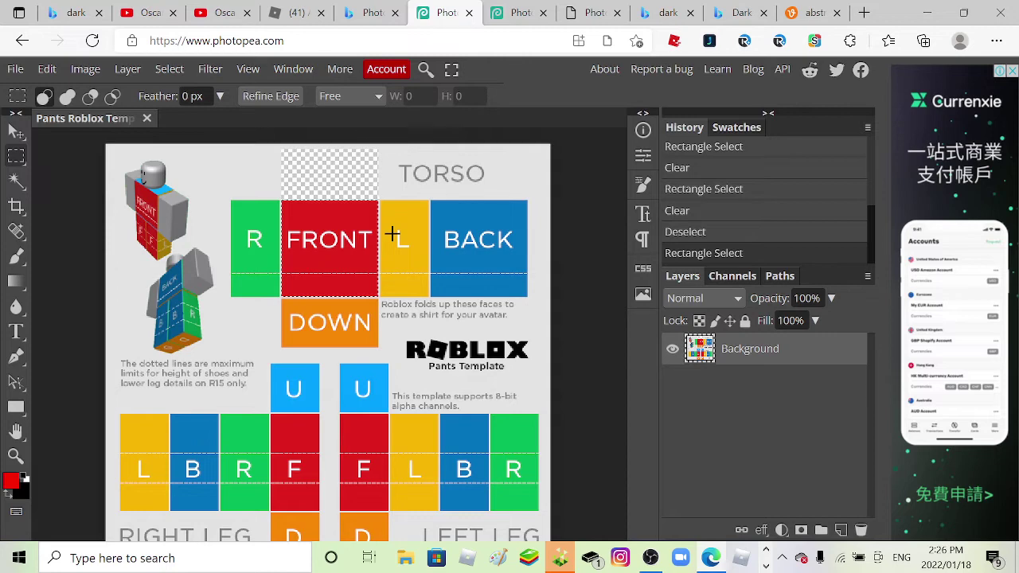
Step: Clear the red FRONT panel and the thin strip above DOWN, then view the OSCAR shirt template
key(Delete)
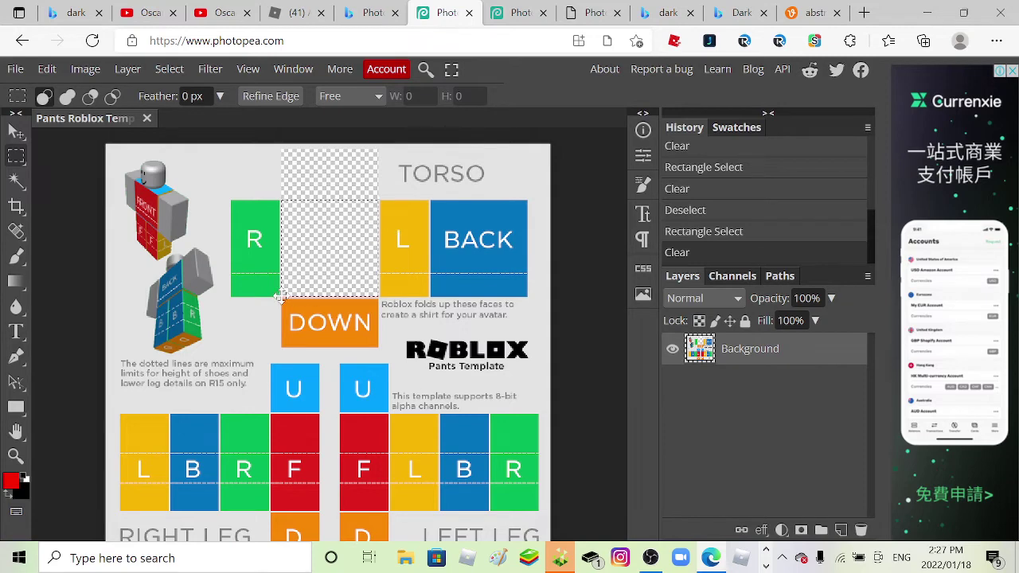
click(264, 318)
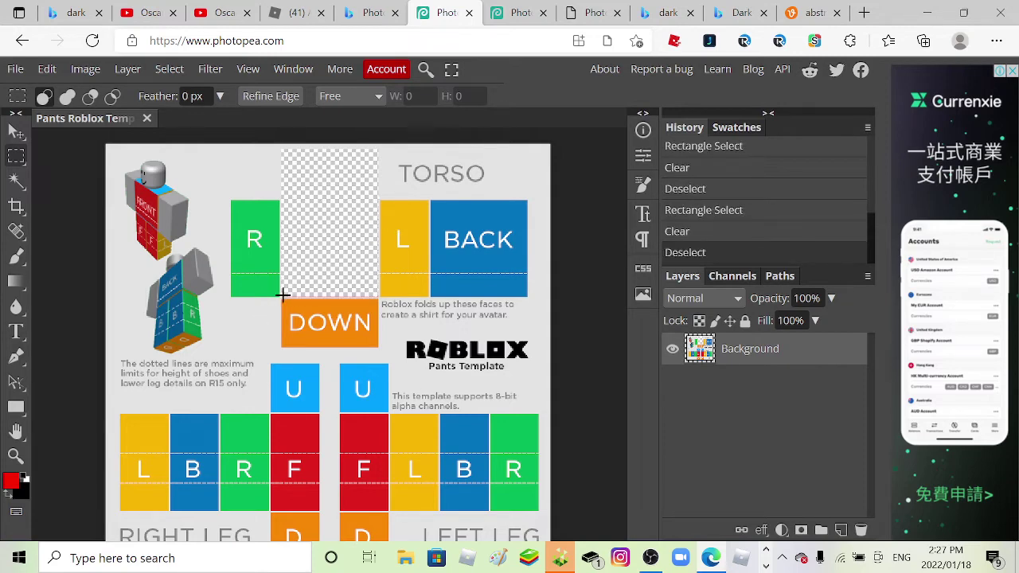
drag(283, 295, 376, 297)
key(Delete)
key(ctrl+d)
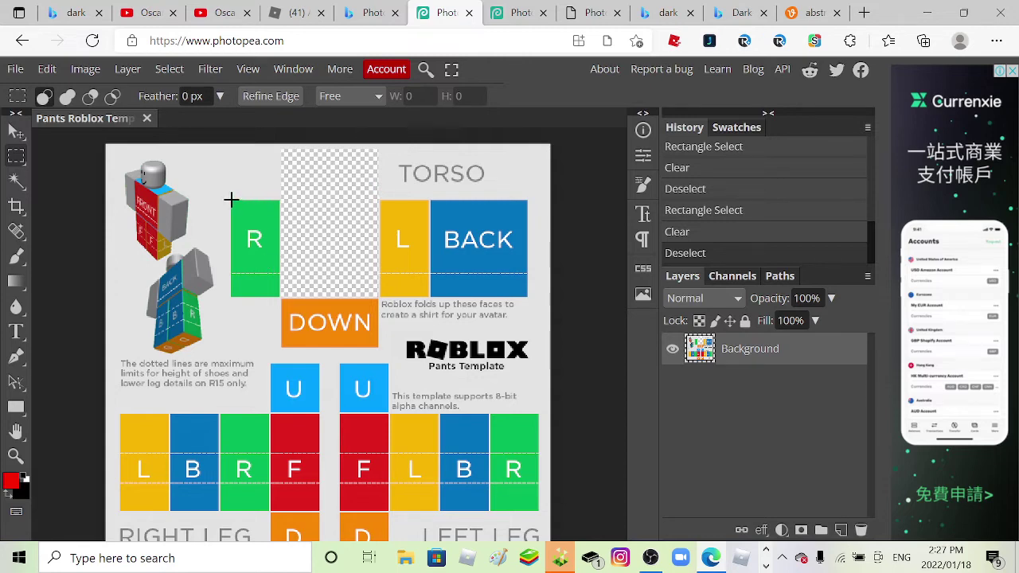
click(525, 13)
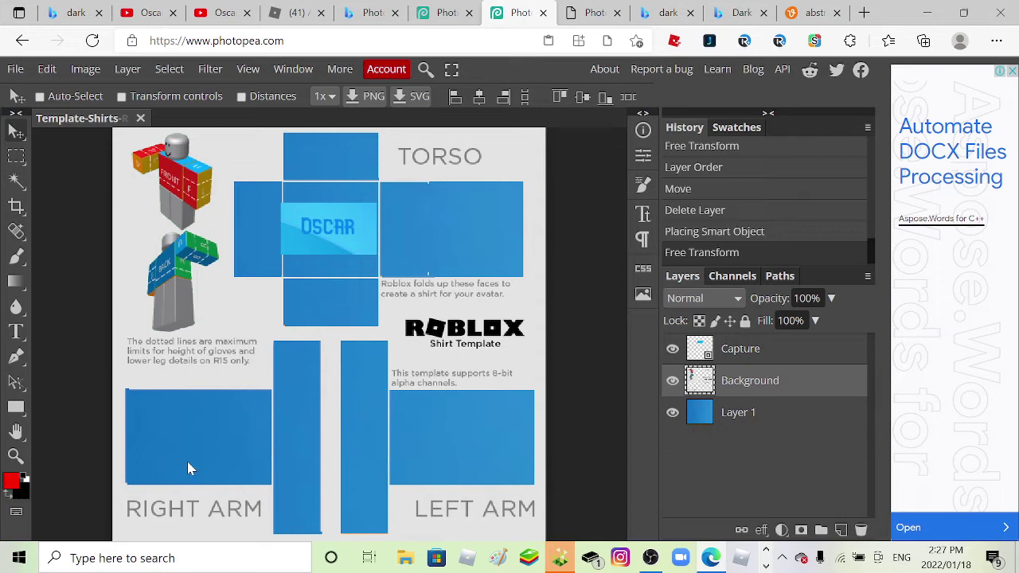
Step: Look over the OSCAR shirt design, then return to the Pants Roblox Template document
click(446, 13)
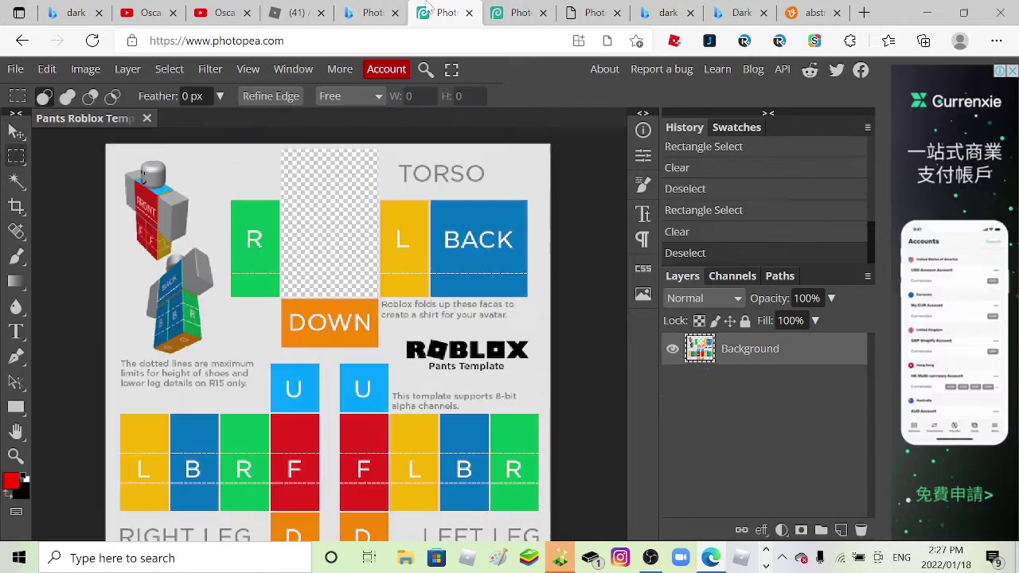
click(517, 11)
scroll(386, 415, down, 3)
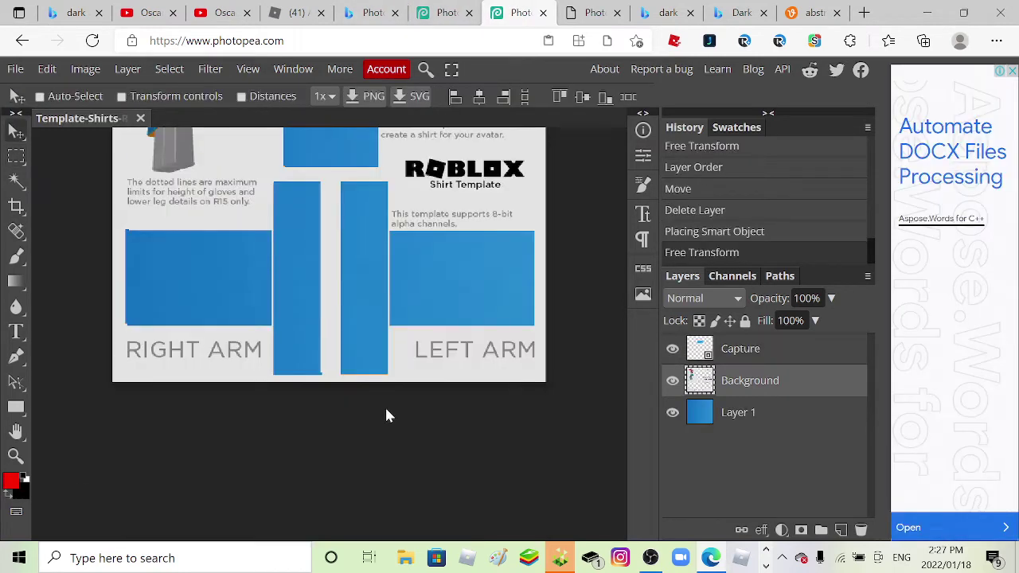
scroll(222, 358, up, 5)
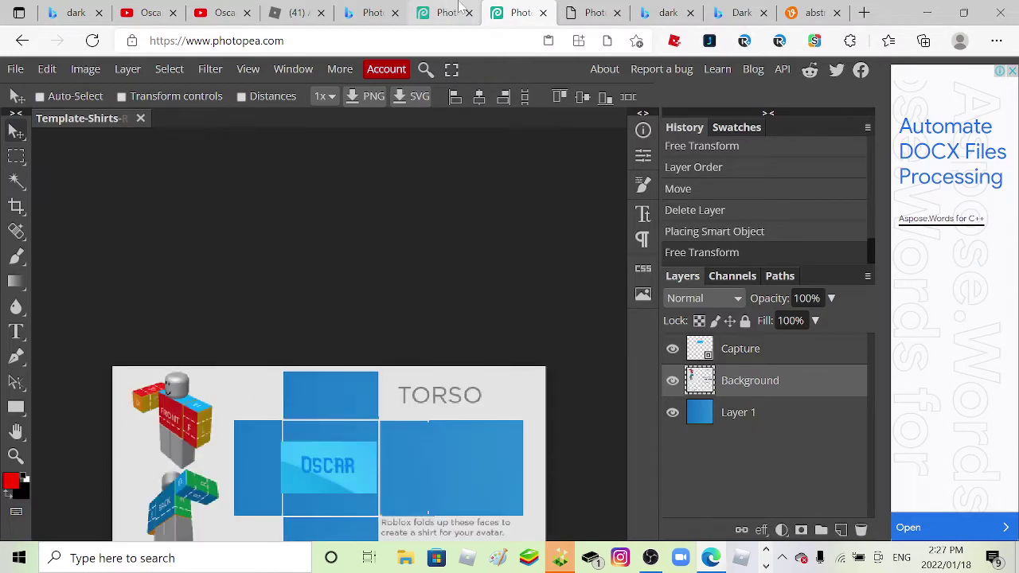
scroll(375, 191, down, 2)
click(444, 13)
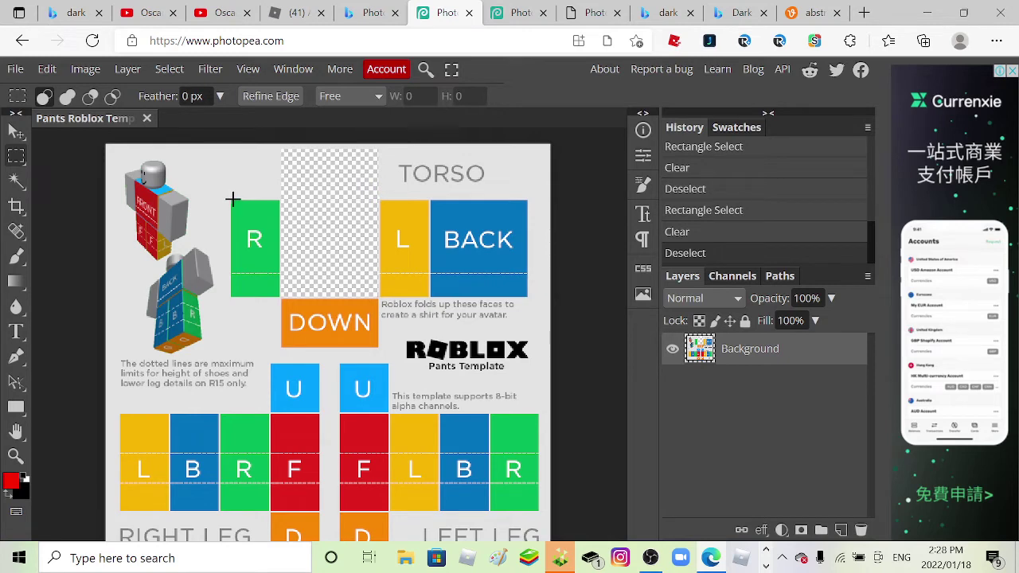
Step: Select and erase the green R panel of the template
drag(231, 199, 230, 201)
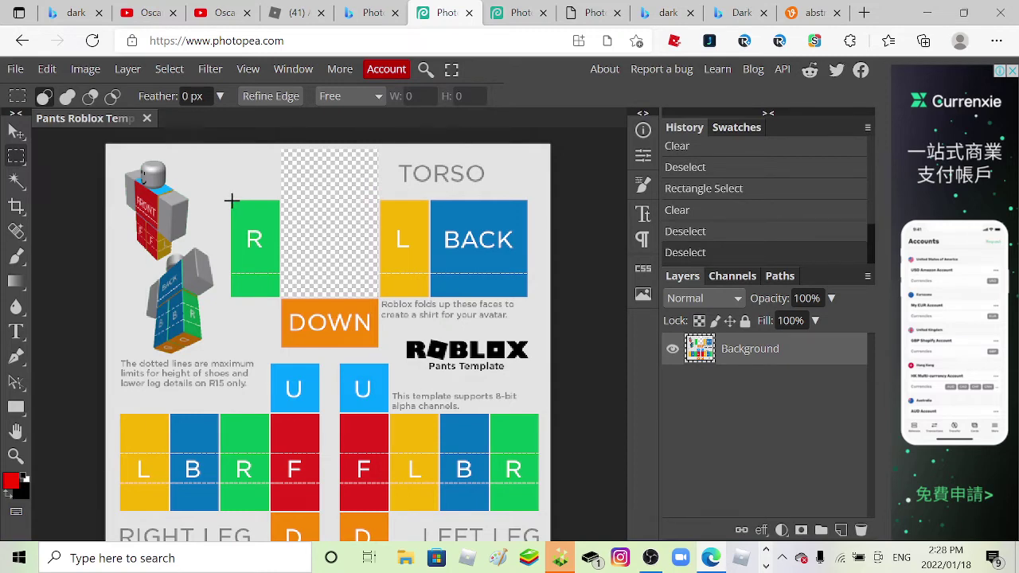
mouse_move(231, 201)
mouse_down()
mouse_move(283, 274)
mouse_move(274, 283)
mouse_move(218, 217)
mouse_move(230, 209)
mouse_up()
click(230, 218)
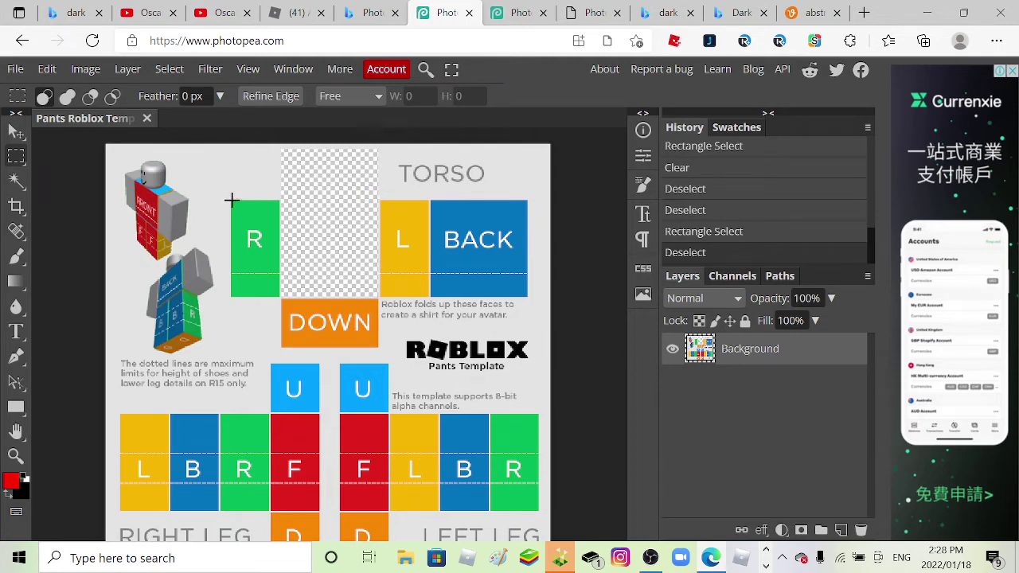
drag(231, 200, 279, 296)
key(Delete)
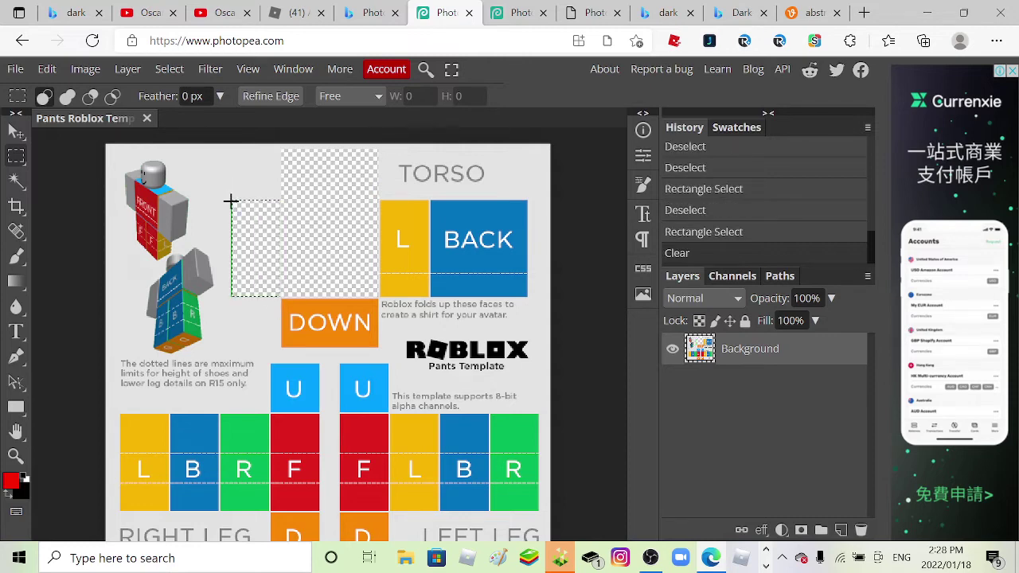
Step: Erase the leftover edge strip beside the cleared R panel and deselect, briefly checking OBS
drag(230, 200, 231, 296)
key(Delete)
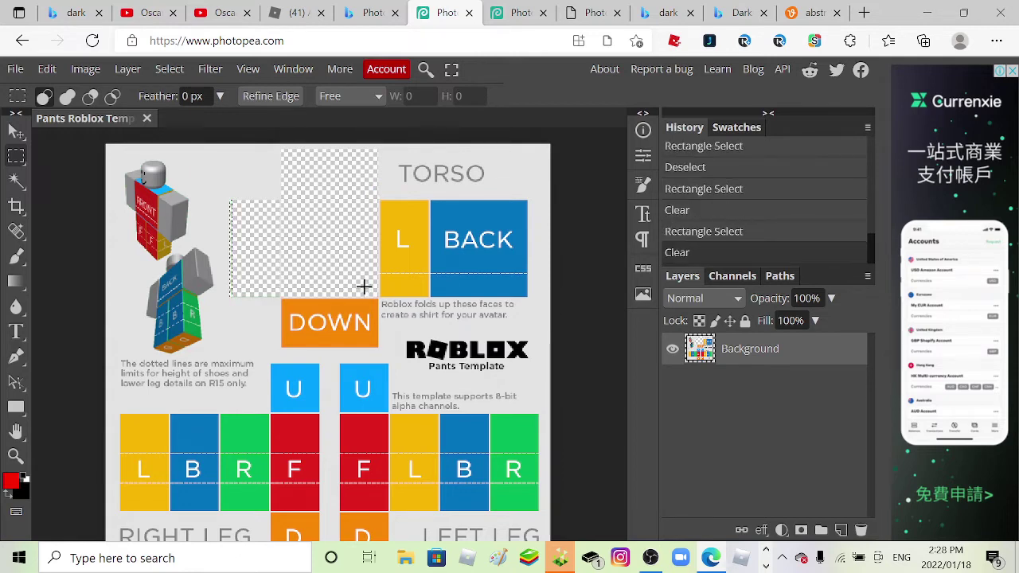
key(ctrl+d)
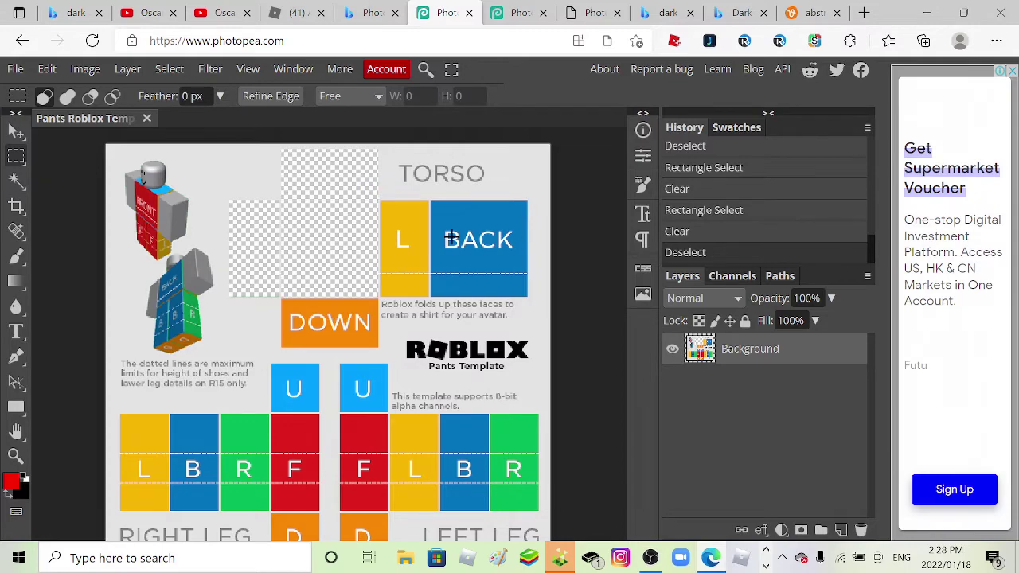
click(650, 558)
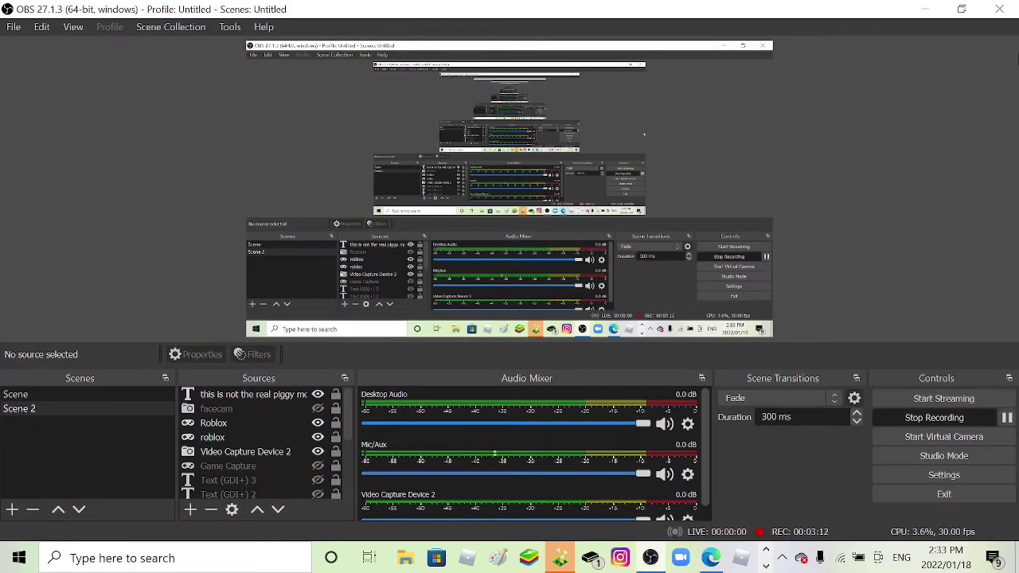
click(924, 8)
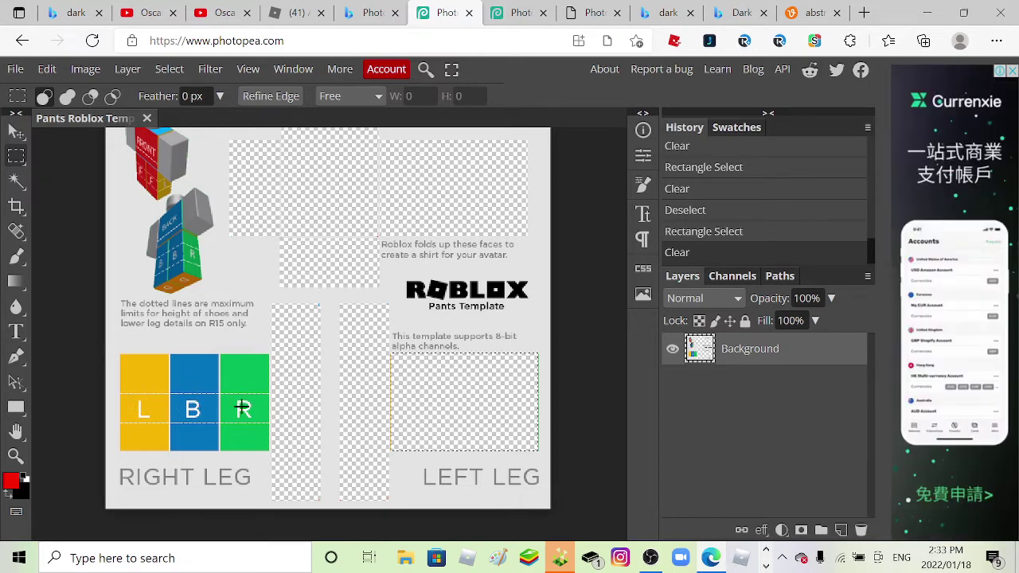
Step: Pause the OBS recording and minimize it to return to the cleared pants template
scroll(377, 296, up, 2)
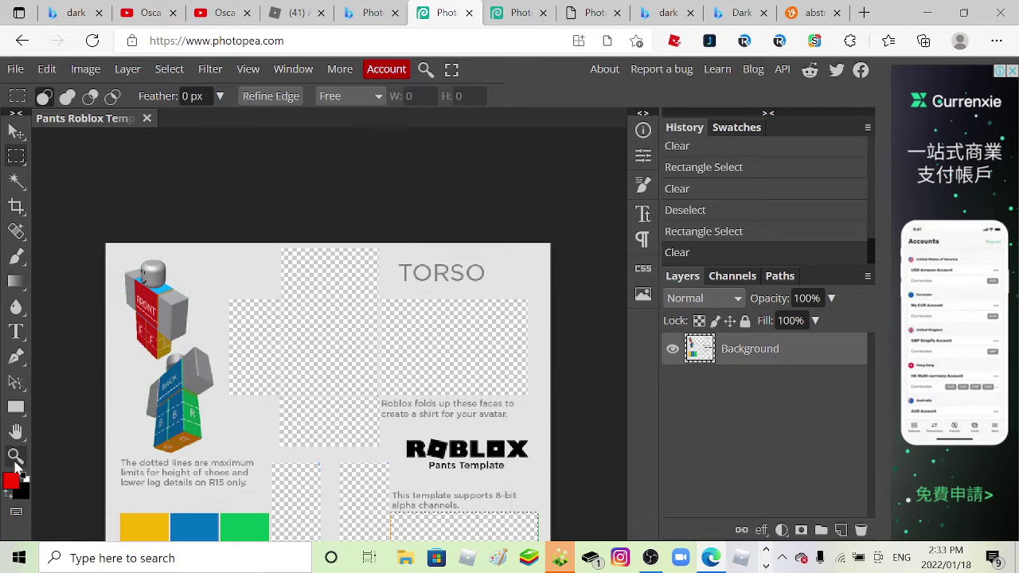
scroll(321, 348, down, 3)
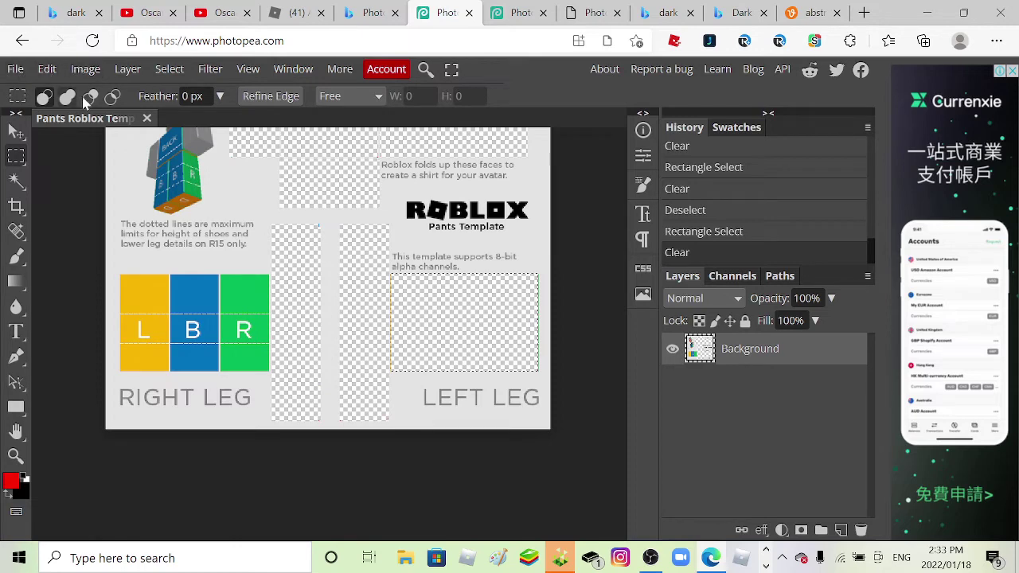
scroll(223, 255, up, 2)
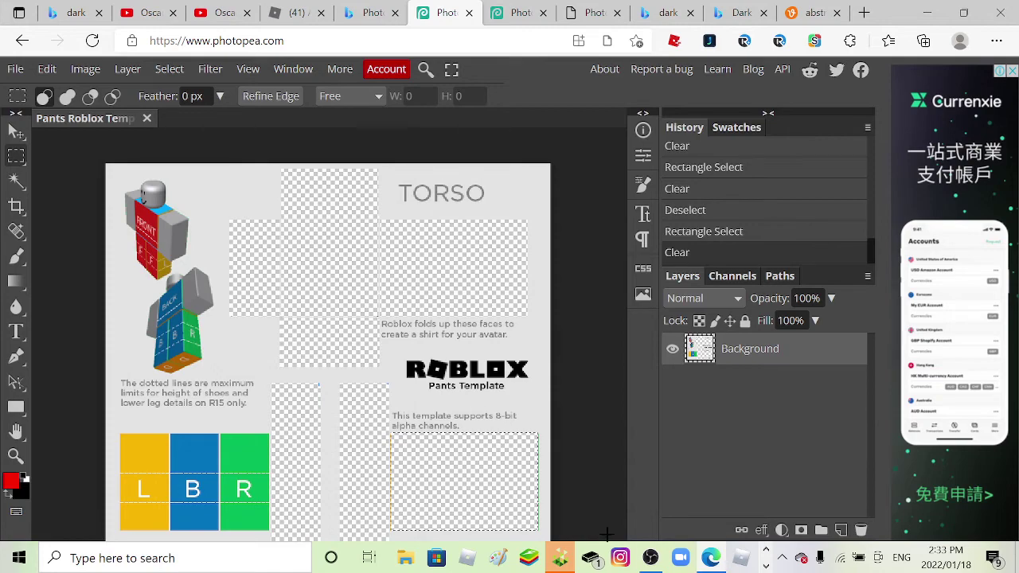
click(650, 558)
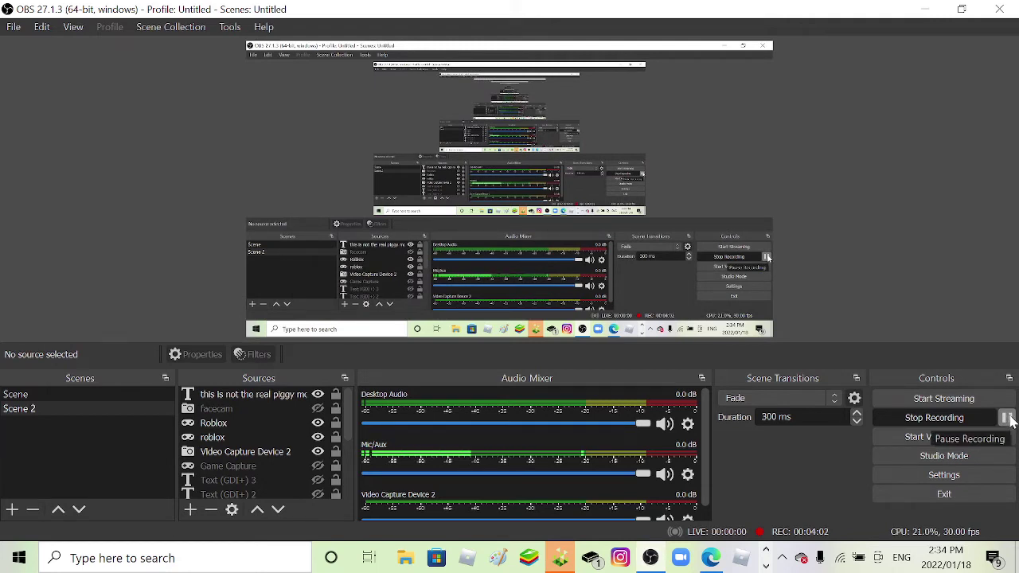
click(1008, 419)
click(924, 9)
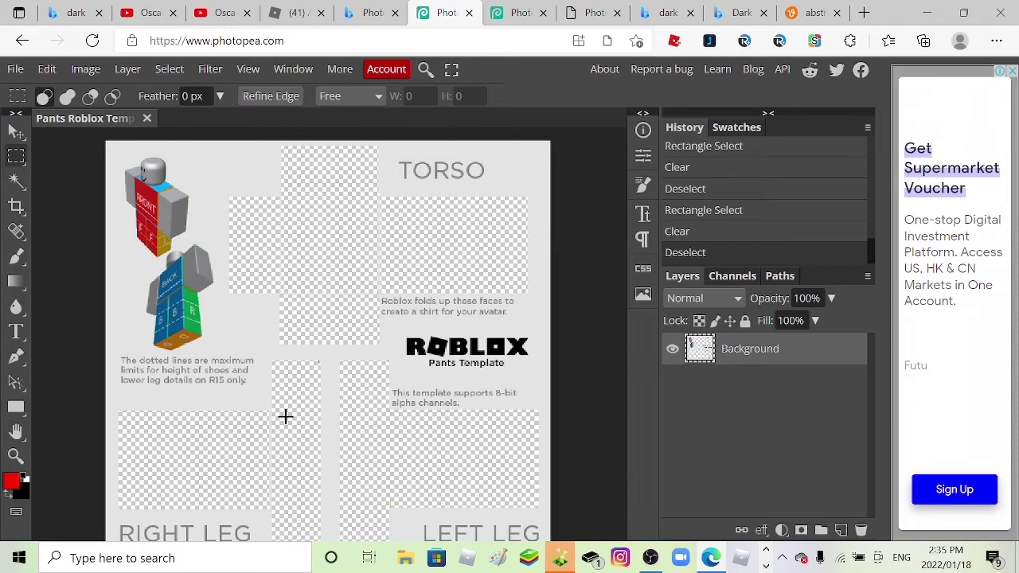
Step: Copy the 7250 × 4833 abstract blue background image from Bing's Dark Blue Background results
click(665, 13)
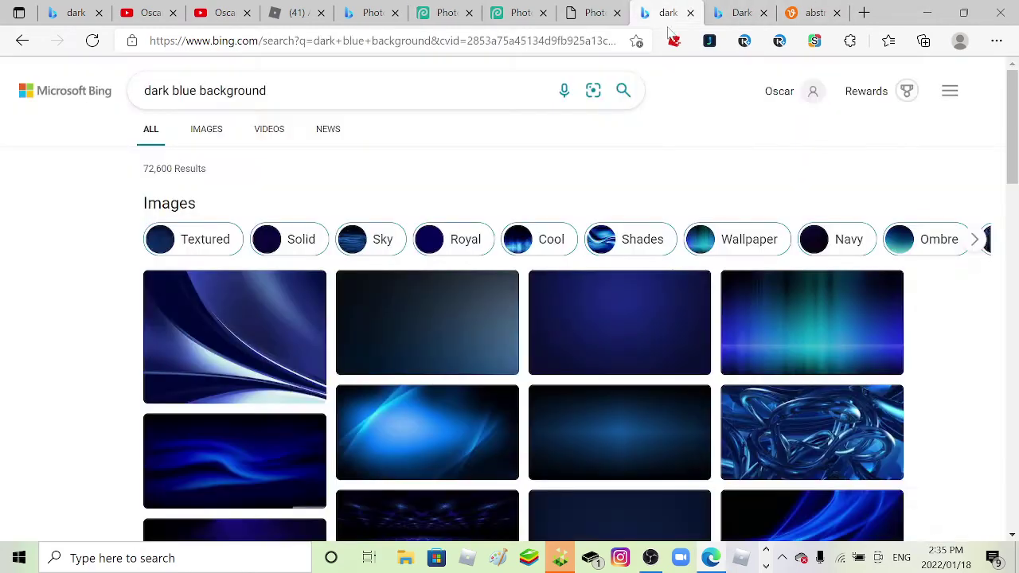
scroll(421, 423, down, 4)
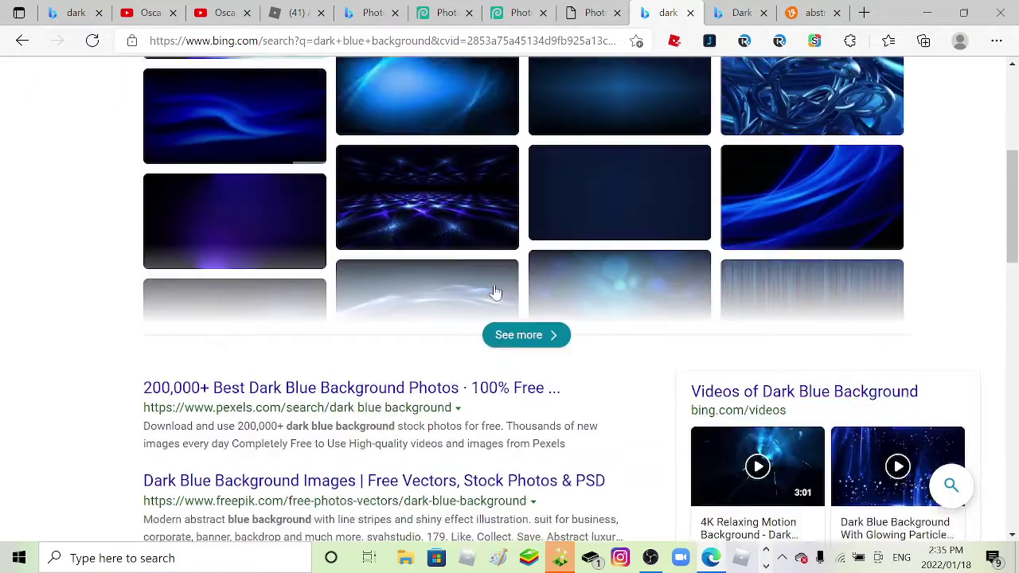
scroll(494, 293, up, 4)
key(ctrl+Tab)
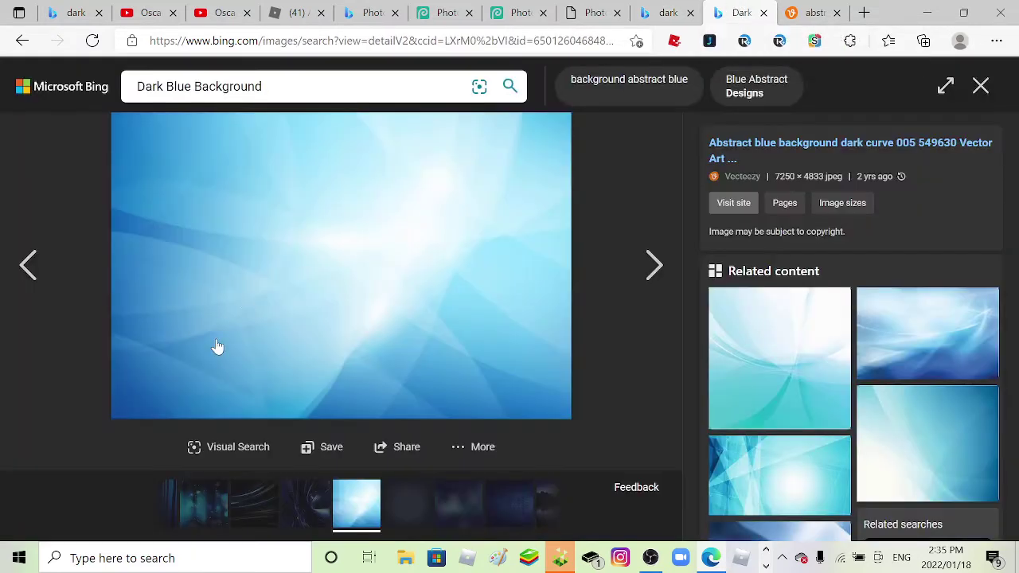
right_click(456, 236)
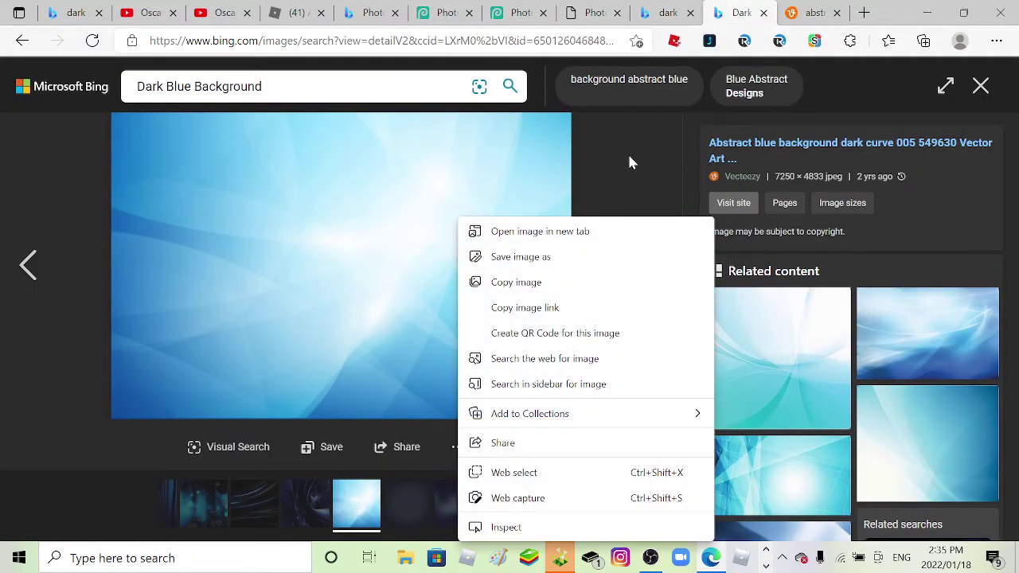
click(615, 287)
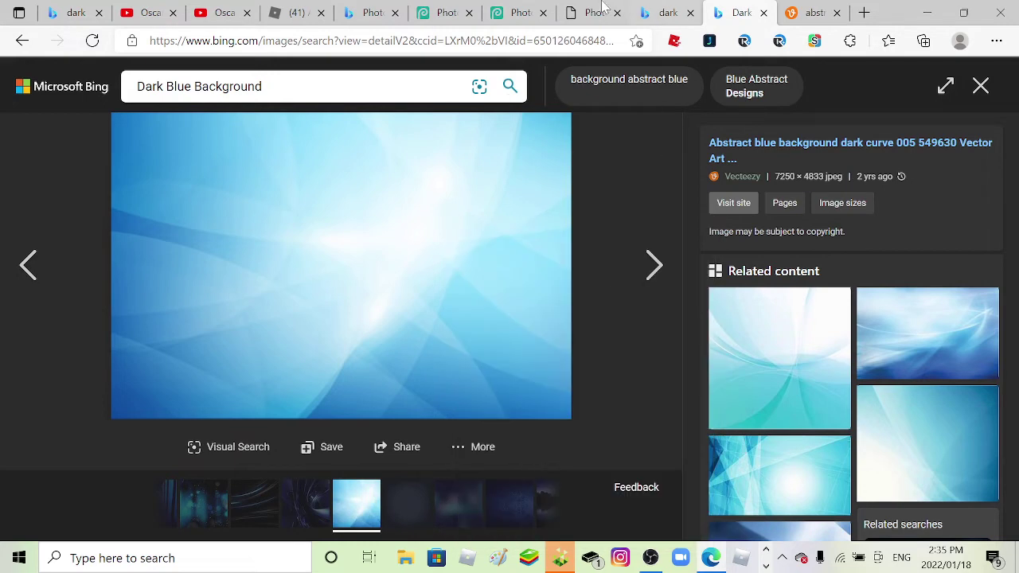
Step: Go back to the Pants Roblox Template document in Photopea
click(667, 13)
click(513, 9)
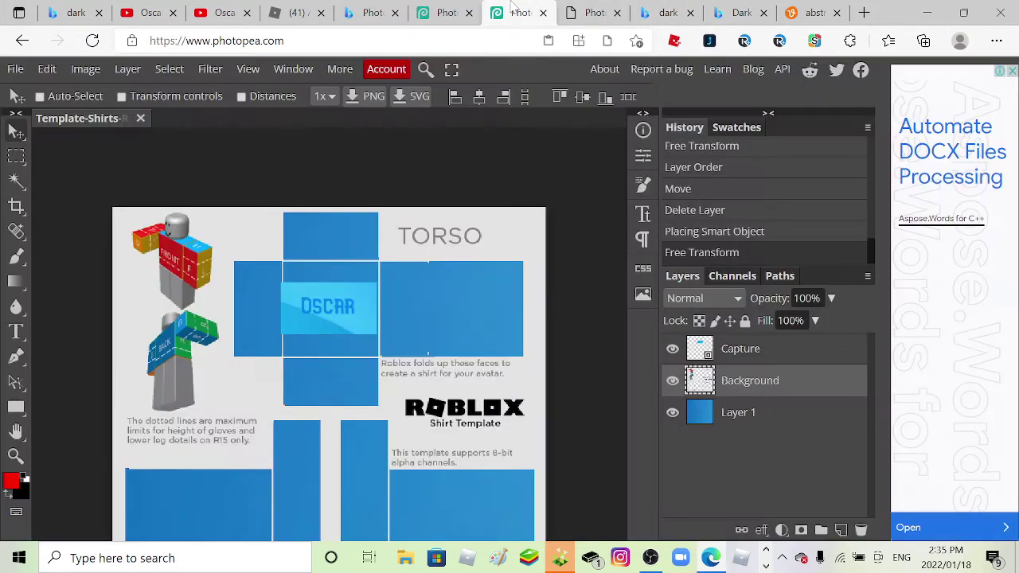
scroll(402, 347, down, 2)
scroll(478, 231, up, 2)
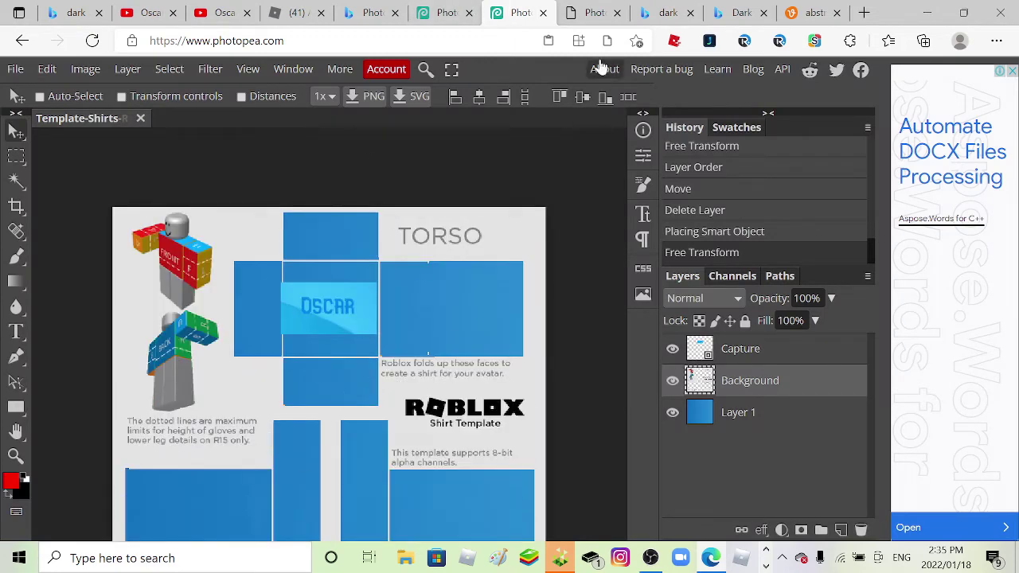
click(740, 13)
click(667, 13)
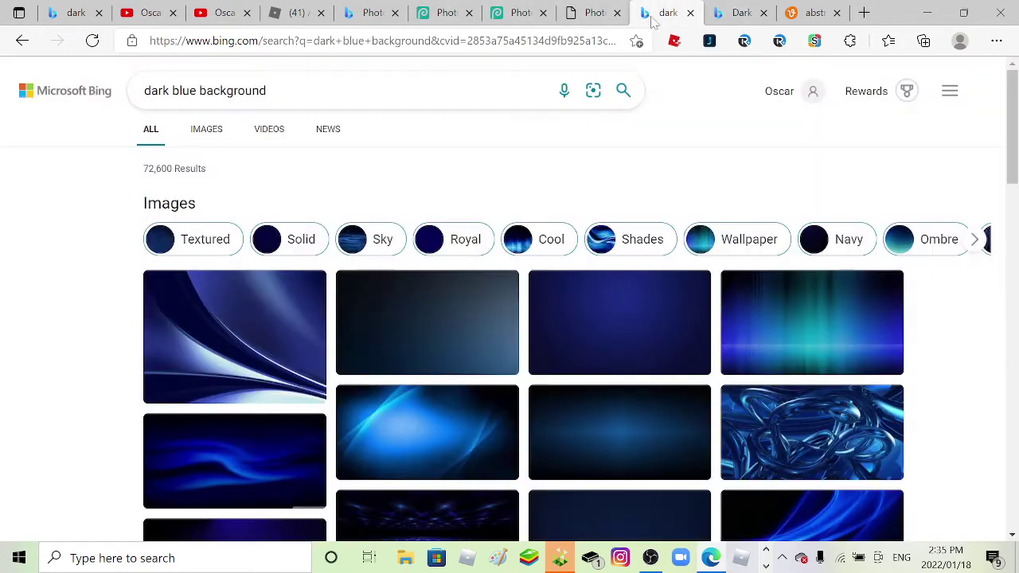
click(595, 13)
click(526, 13)
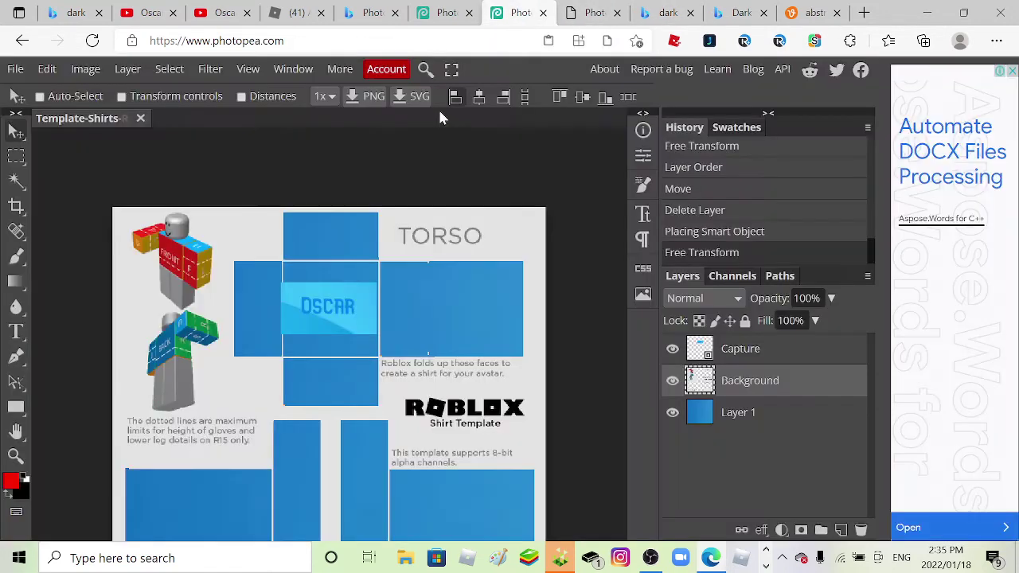
click(446, 13)
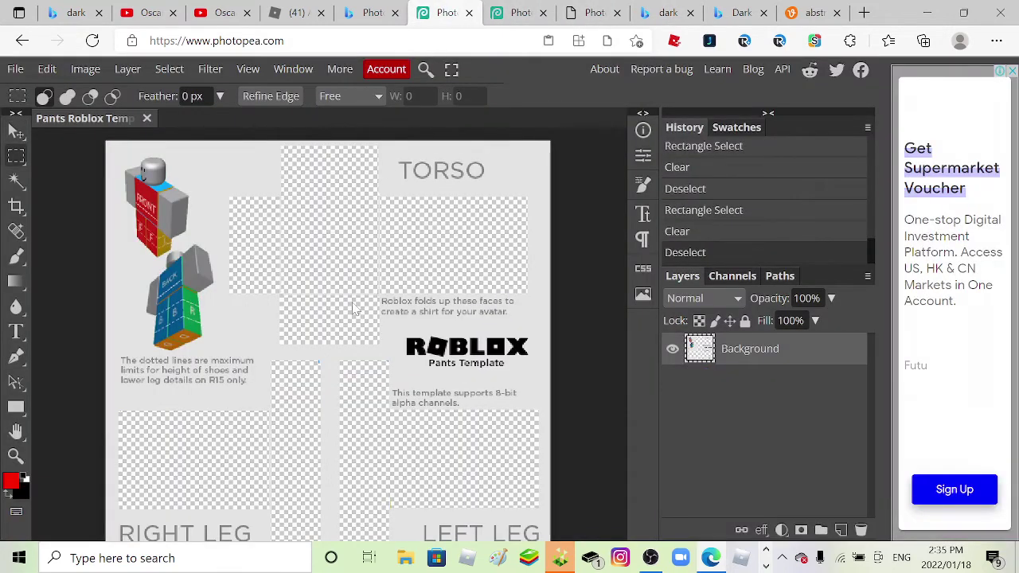
Step: Paste the blue image as Layer 1 and move it beneath the Background layer
key(ctrl+v)
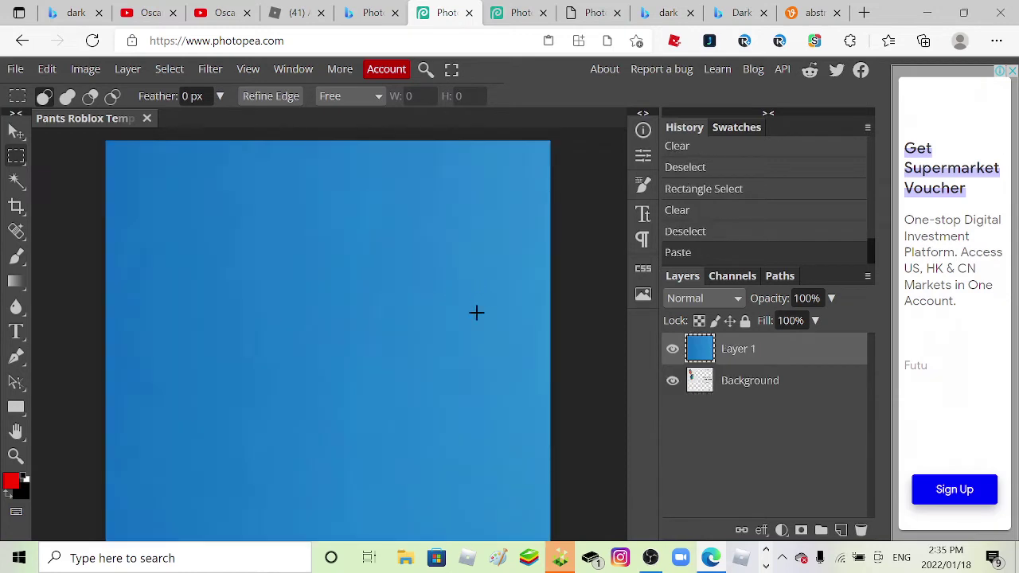
drag(706, 357, 703, 402)
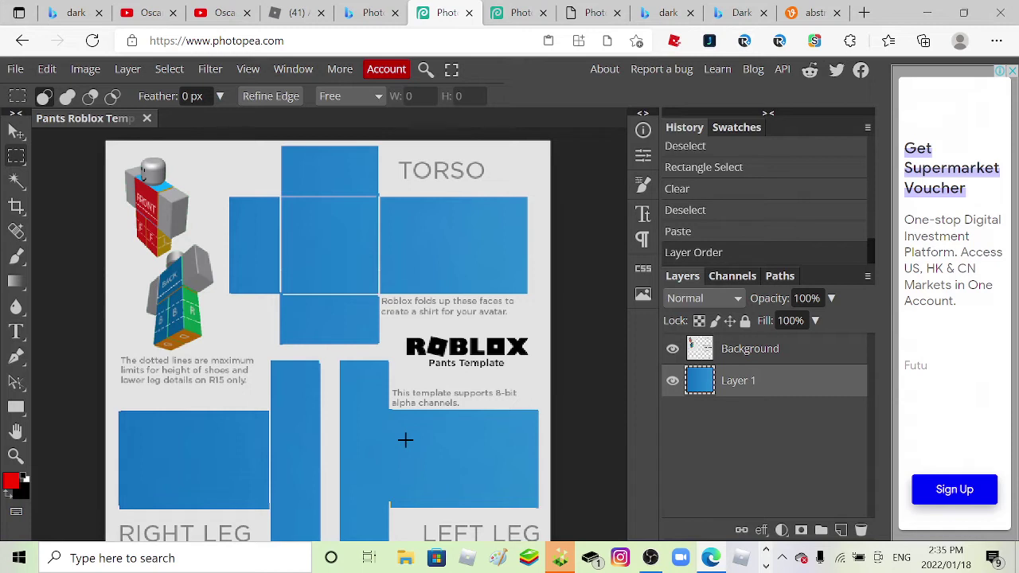
click(15, 68)
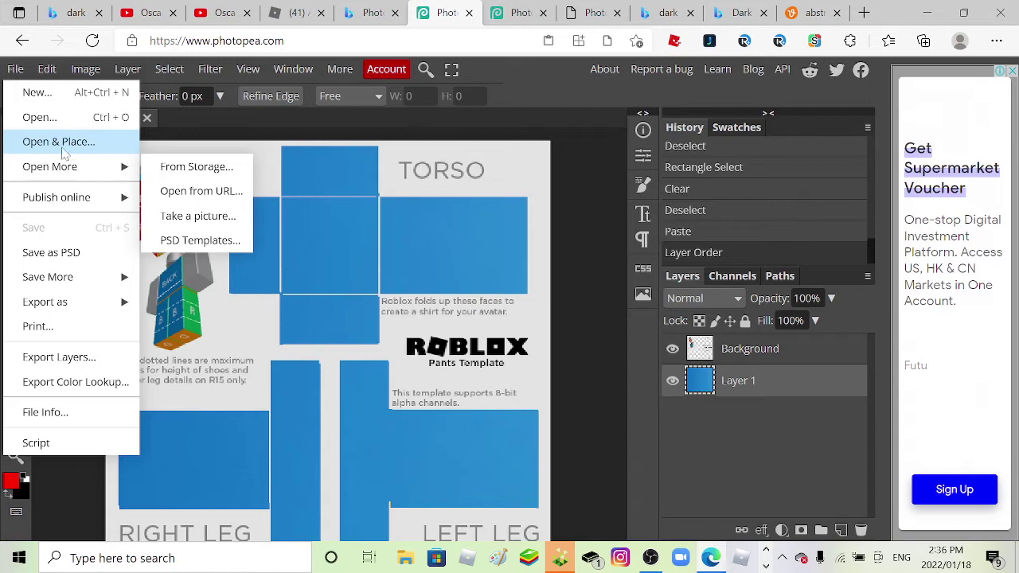
Step: Use Open & Place to put the Capture image from the Pictures folder into the pants template
click(65, 151)
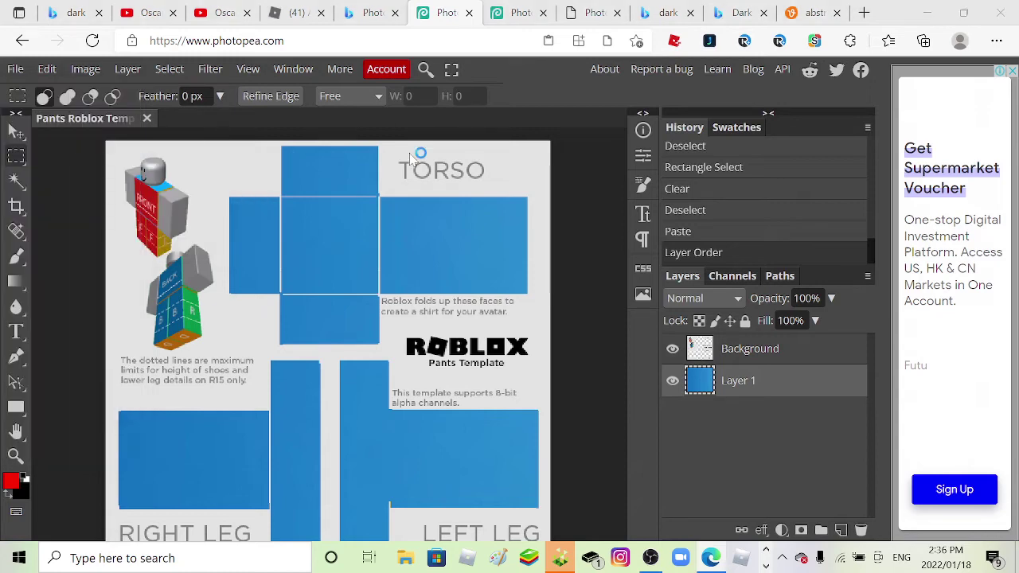
scroll(477, 402, down, 2)
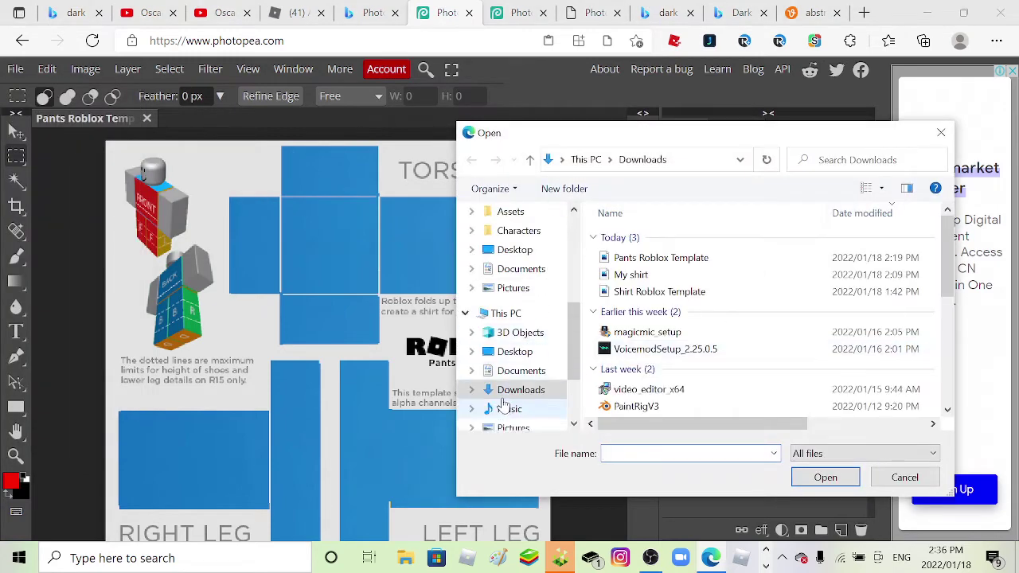
click(532, 408)
click(517, 389)
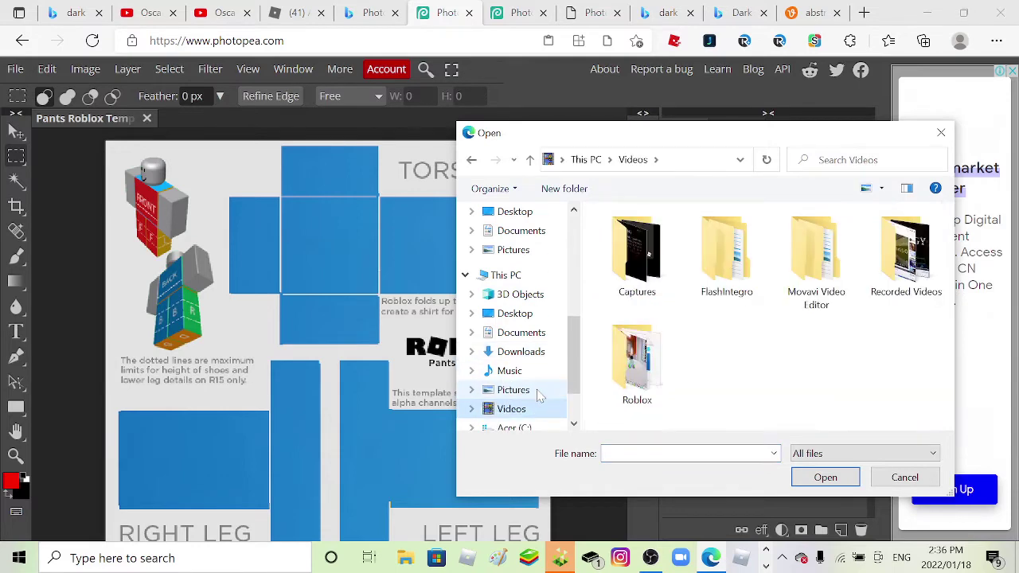
click(513, 352)
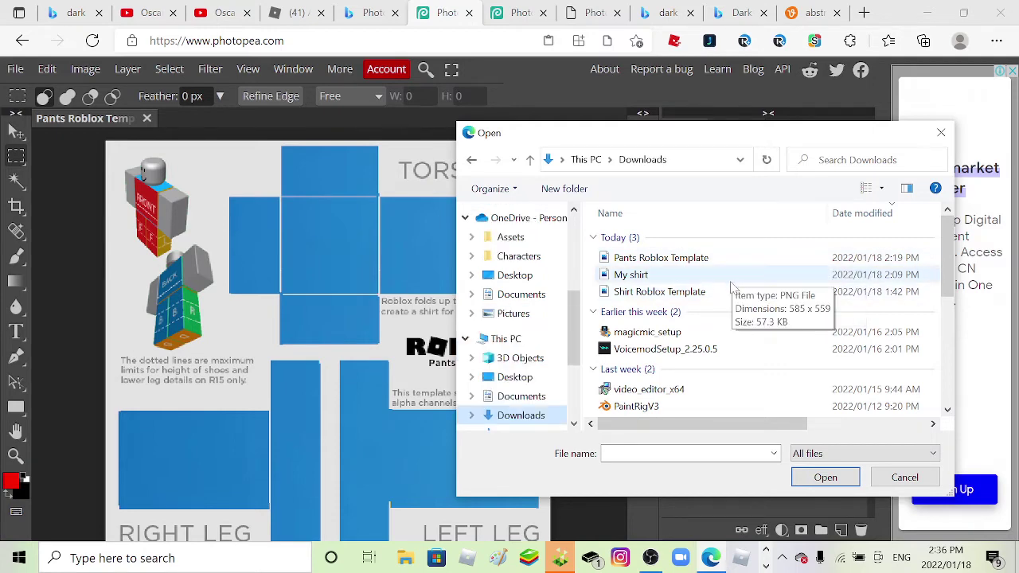
scroll(538, 404, down, 2)
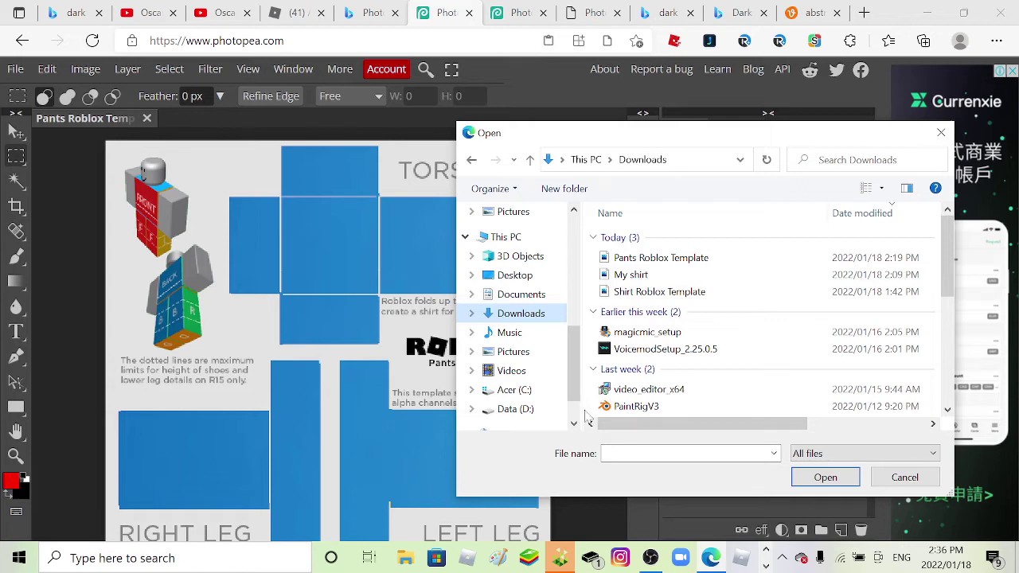
drag(783, 143, 710, 155)
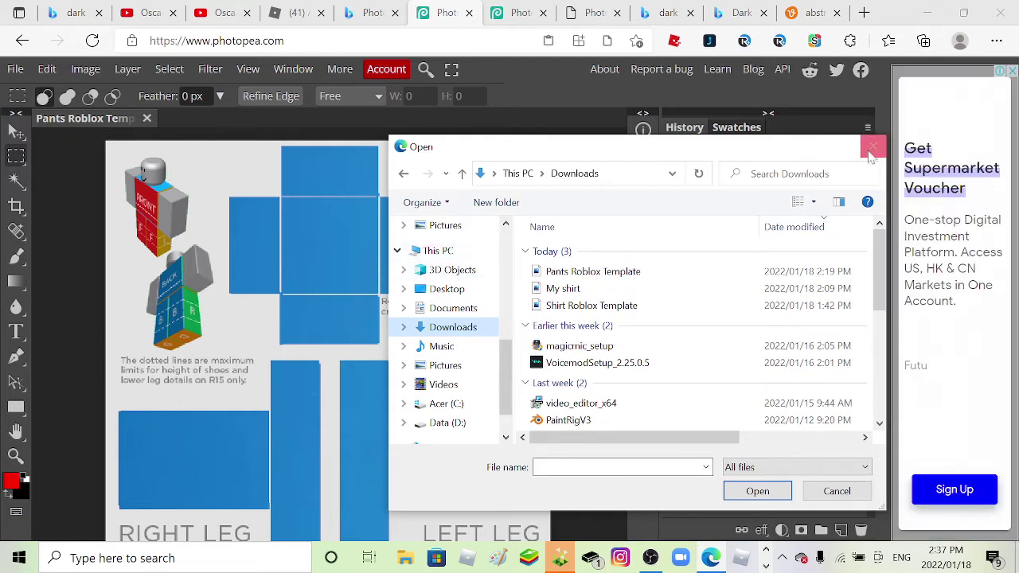
click(443, 385)
click(448, 368)
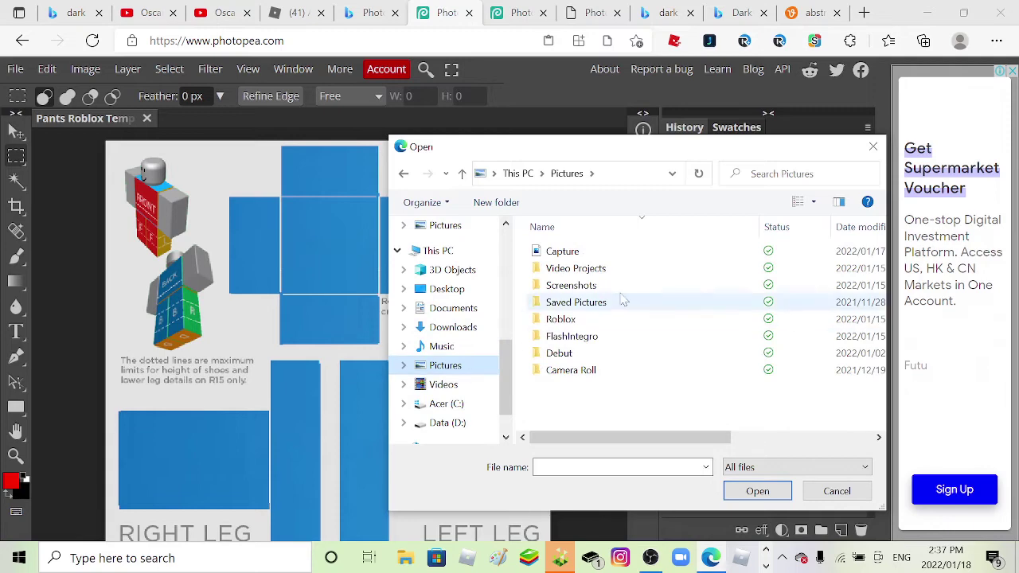
double_click(638, 252)
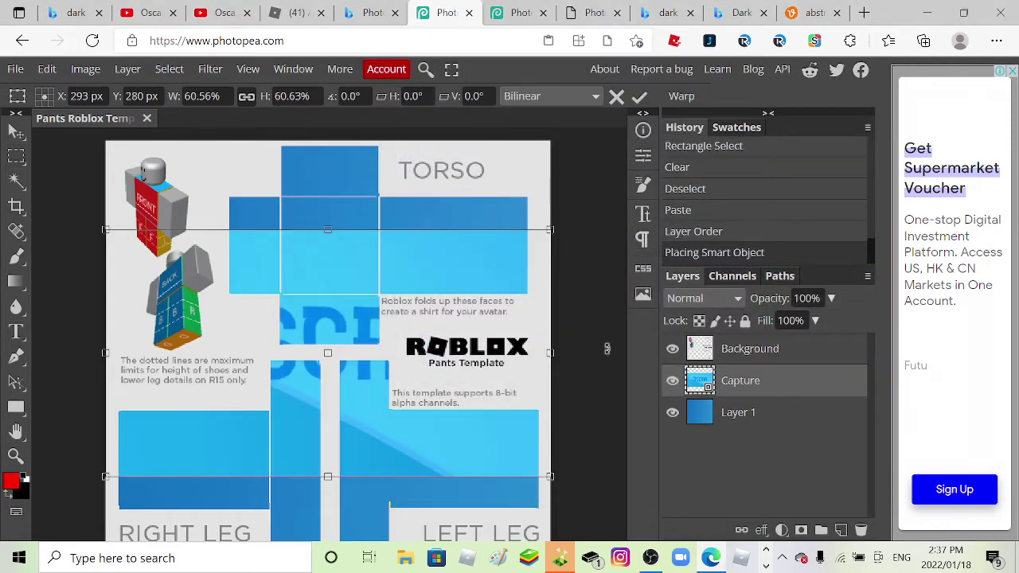
Step: Shrink the OSCAR Capture layer and trim its height to fit the torso front panel
drag(550, 231, 437, 204)
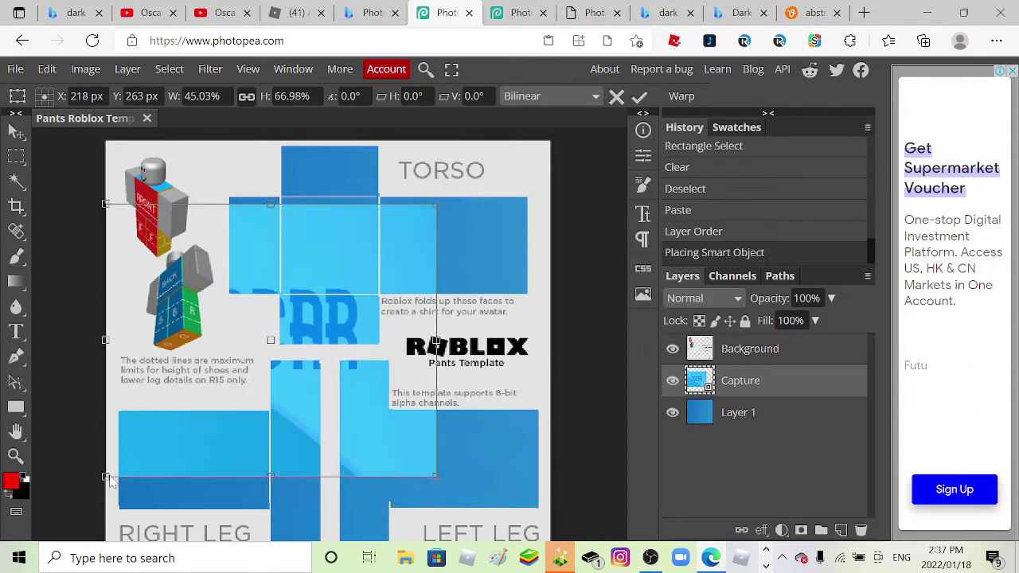
drag(105, 477, 298, 283)
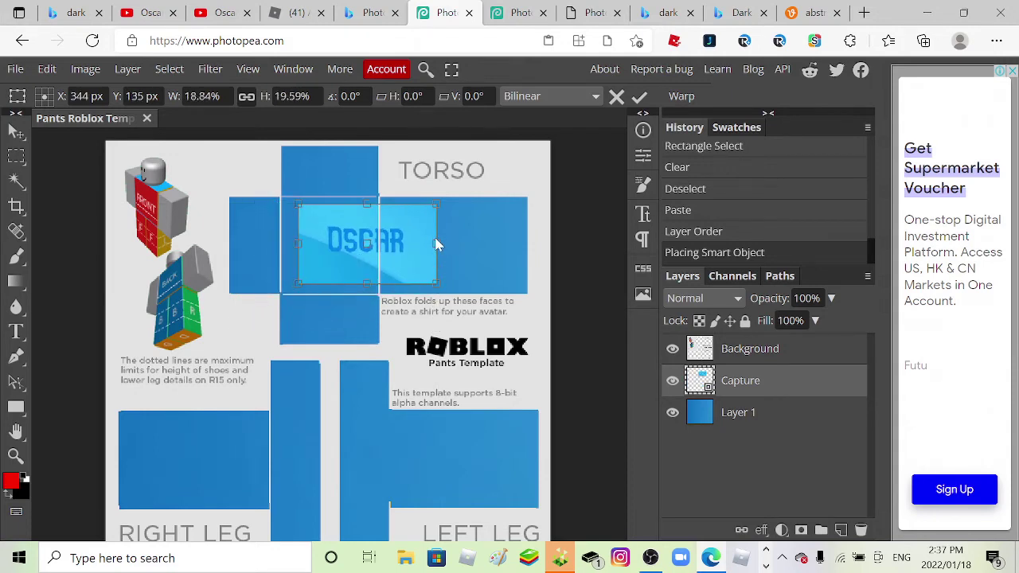
drag(436, 244, 365, 244)
drag(296, 240, 292, 240)
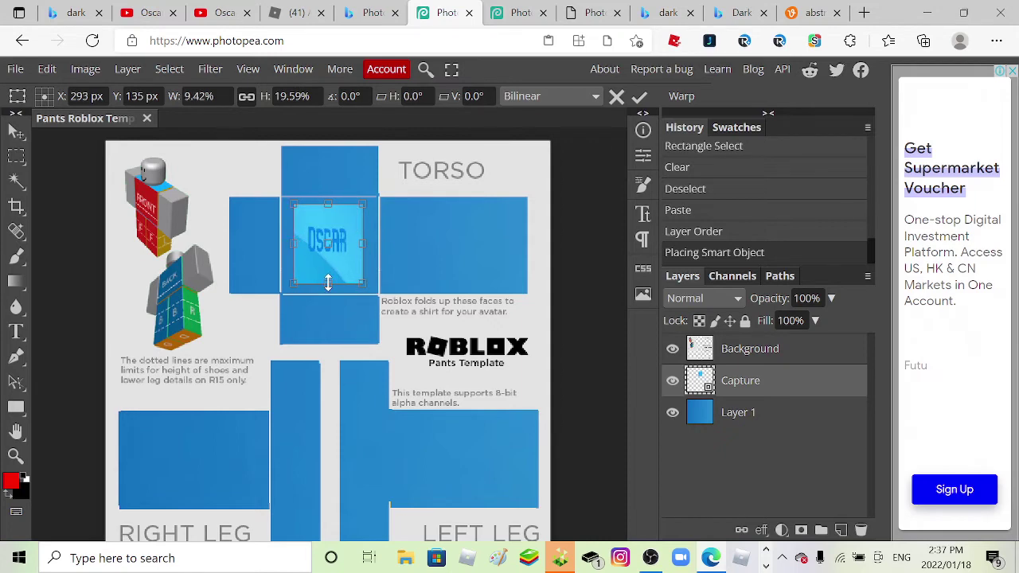
drag(327, 284, 331, 254)
drag(327, 204, 327, 214)
drag(327, 255, 327, 255)
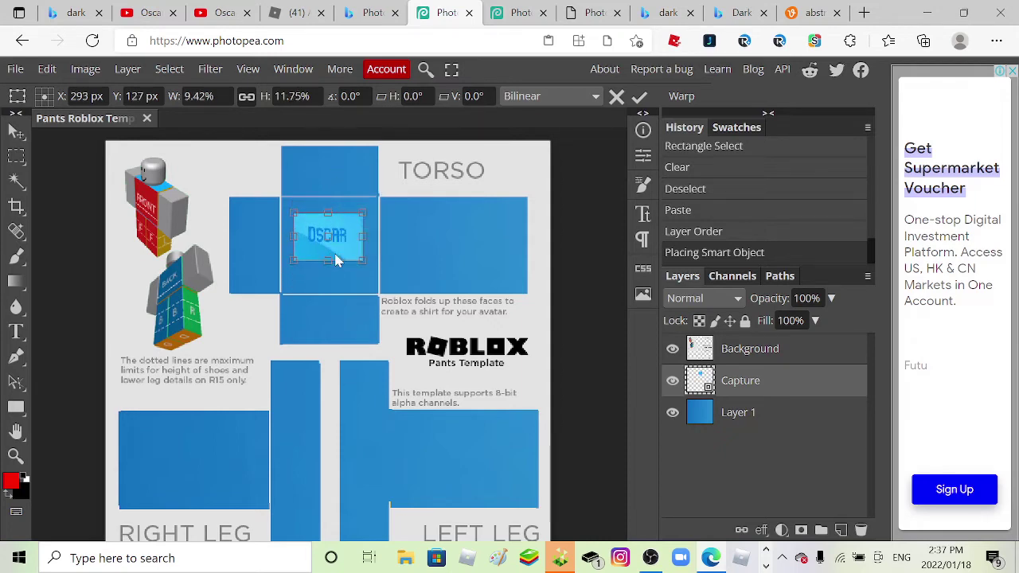
Step: Stretch the OSCAR logo across the torso panel's width, matching the shirt template
drag(364, 236, 372, 236)
drag(295, 237, 291, 236)
click(497, 8)
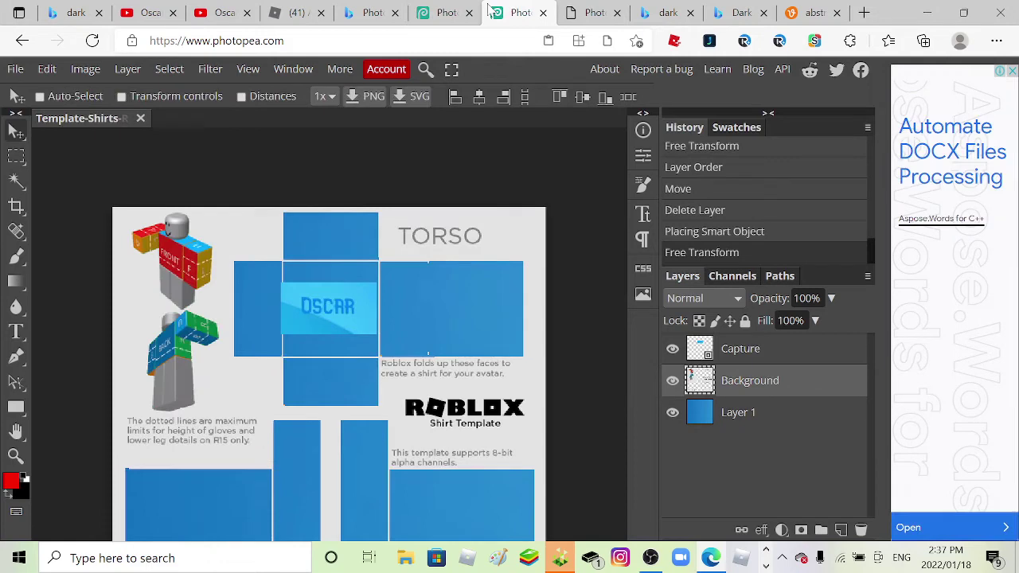
click(446, 8)
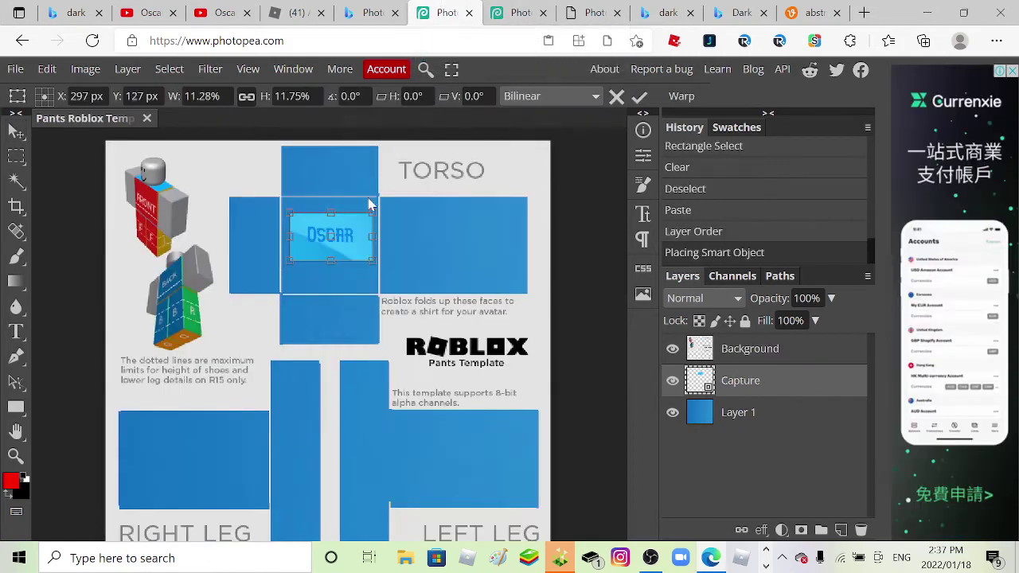
drag(371, 237, 380, 237)
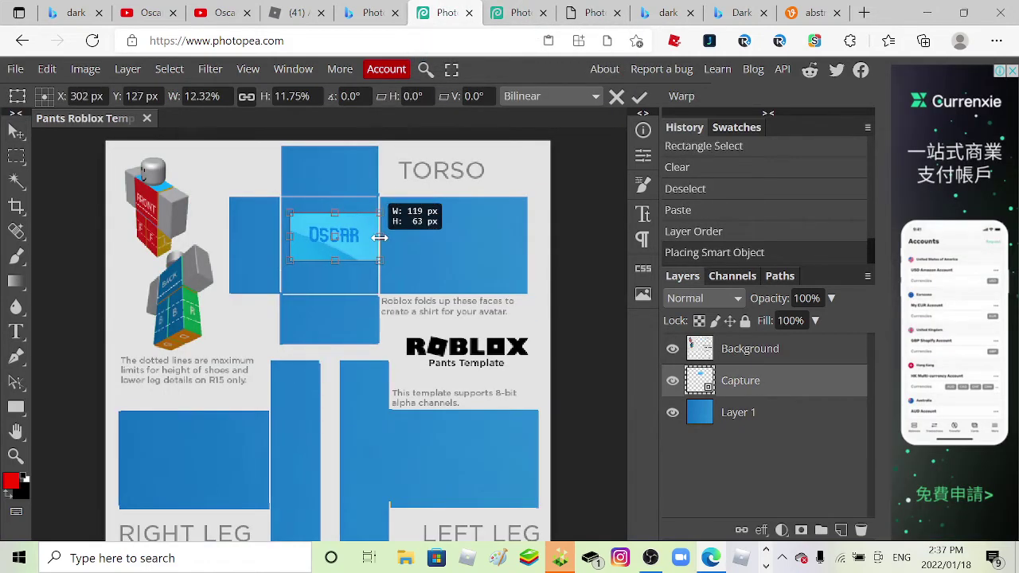
drag(288, 235, 281, 234)
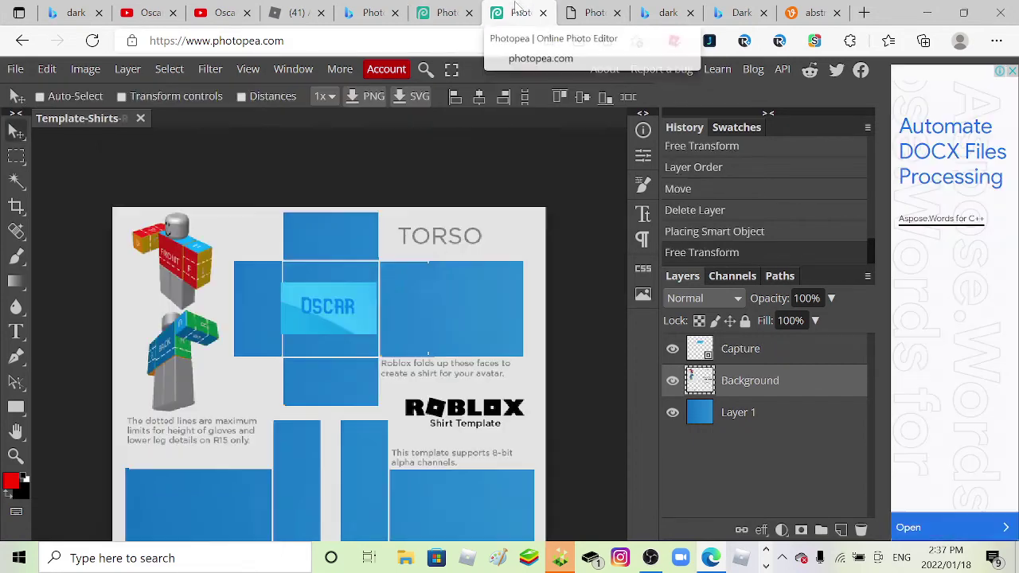
click(521, 11)
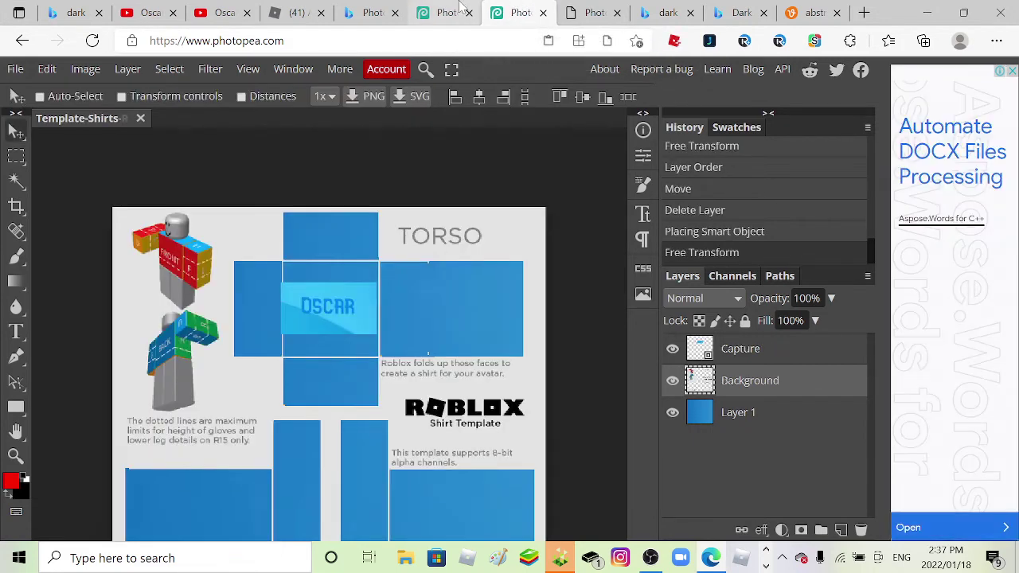
click(449, 11)
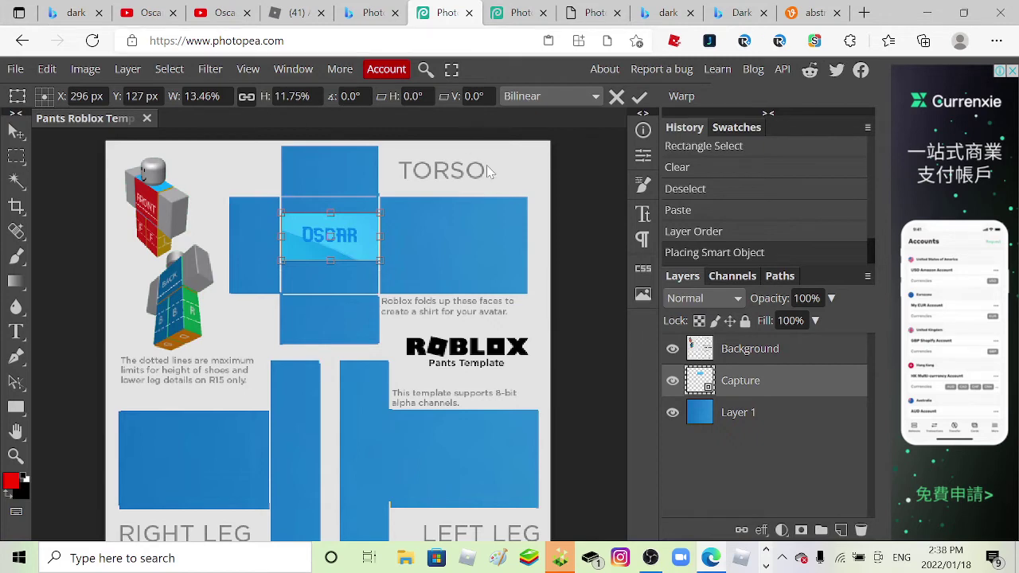
Step: Commit the resized OSCAR logo on the torso front, then return to the Template-Shirts document
click(748, 350)
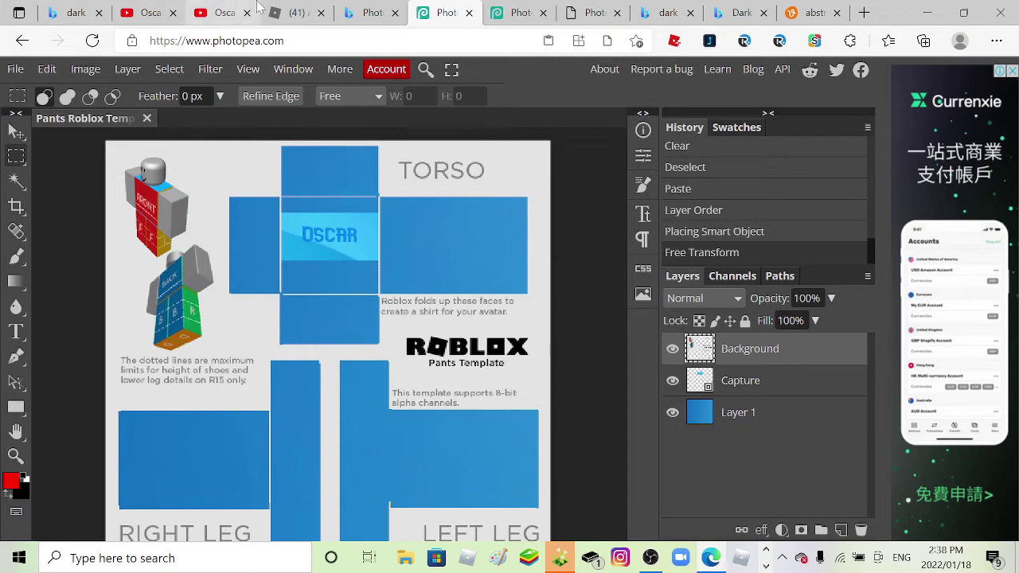
click(521, 12)
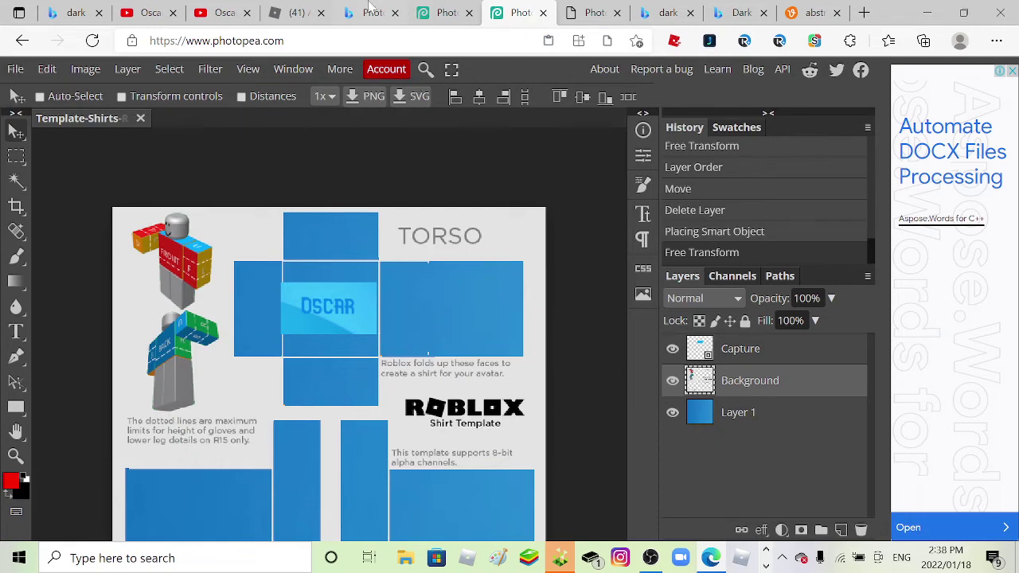
Step: Export the pants template as a PNG, saved to downloads as Pants Roblox Template (1).png
click(437, 12)
click(15, 69)
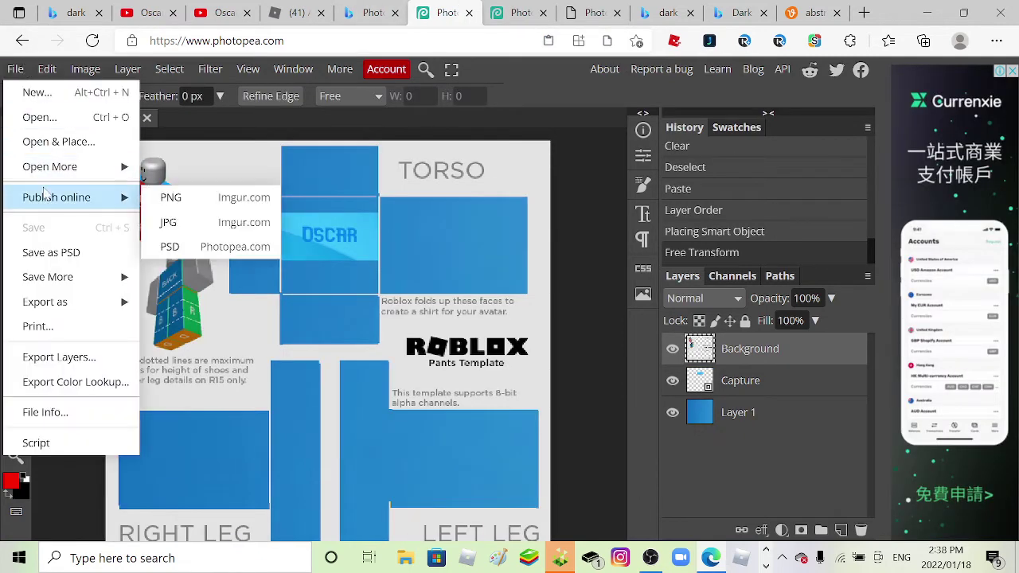
mouse_move(73, 310)
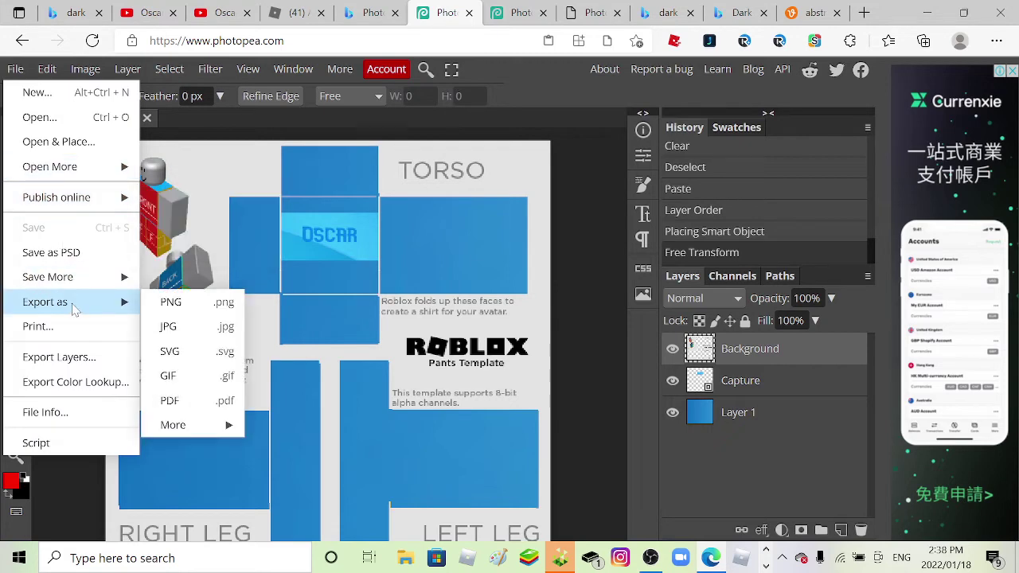
click(188, 309)
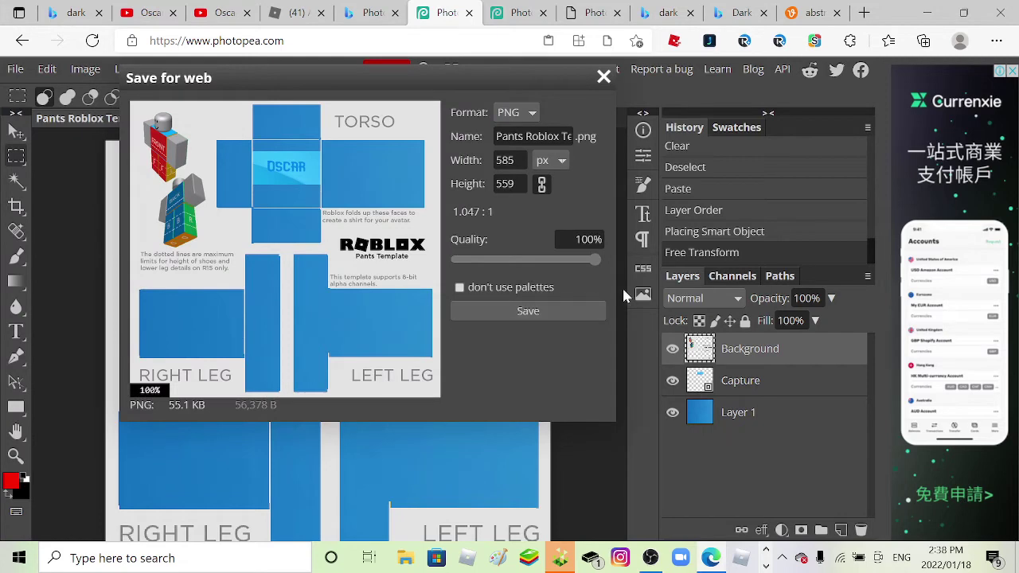
click(561, 310)
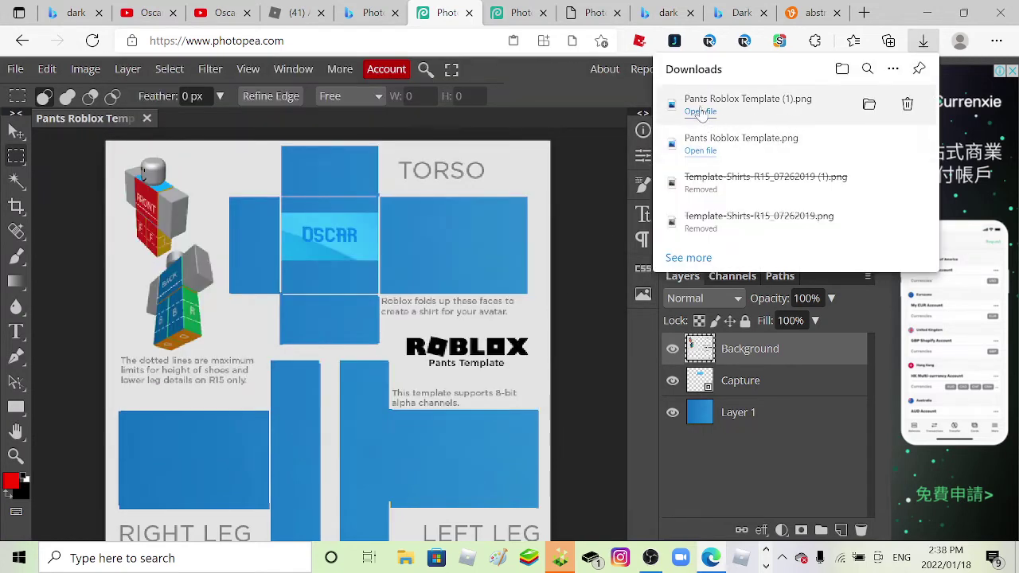
Step: Rename the downloaded pants PNG in the Downloads folder to My Pants
click(870, 104)
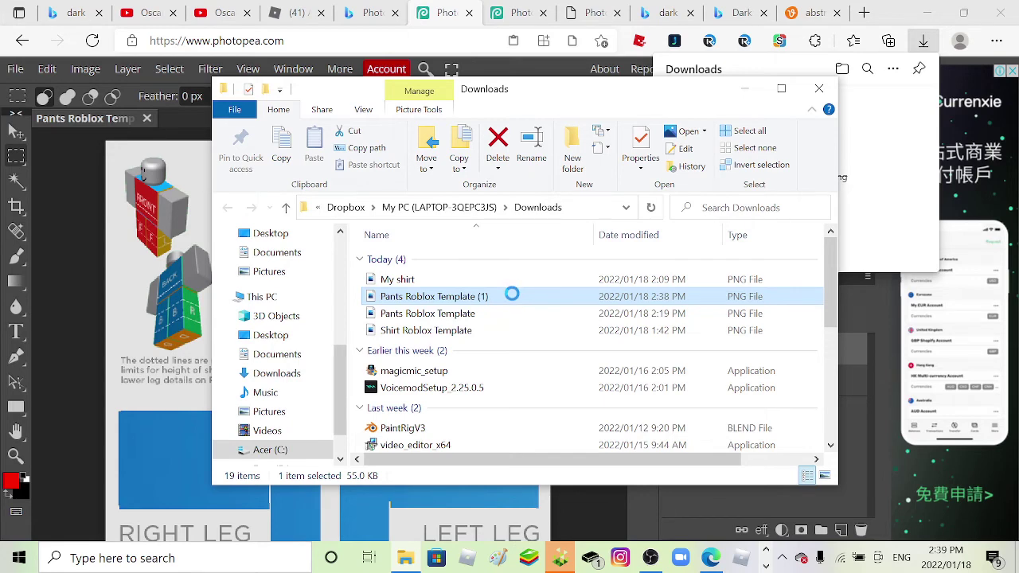
right_click(511, 294)
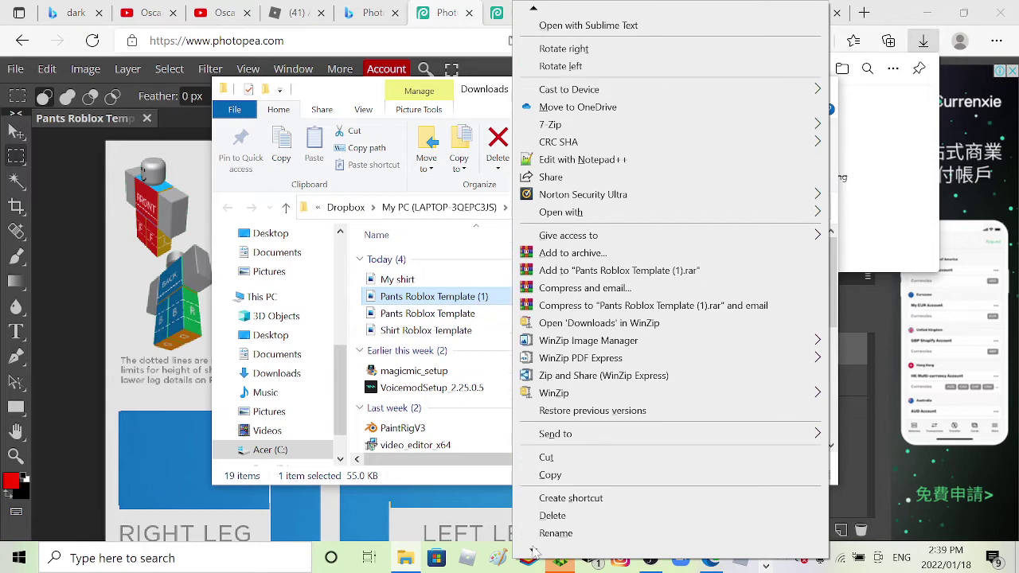
click(551, 533)
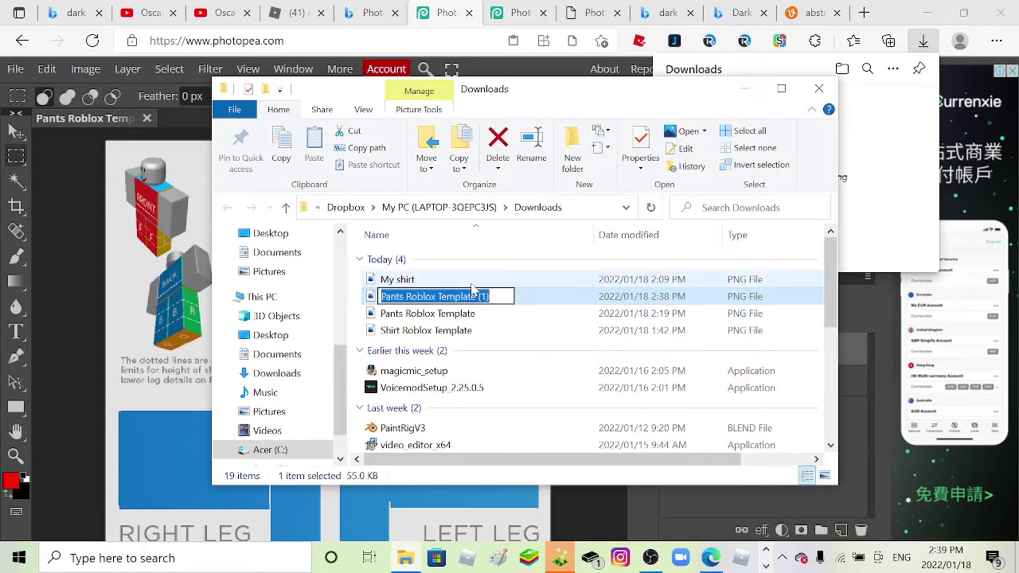
key(BackSpace)
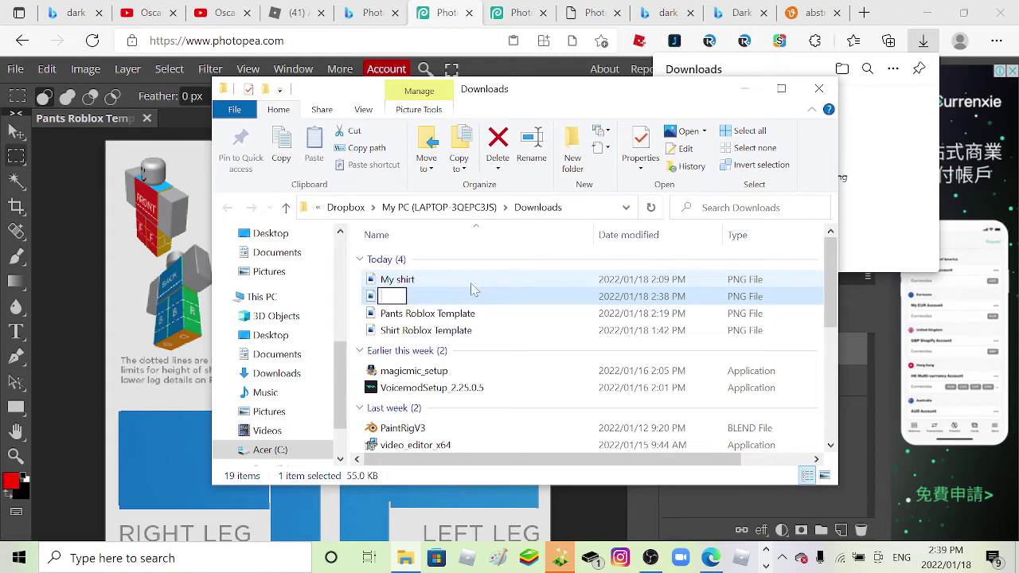
text(My Pants)
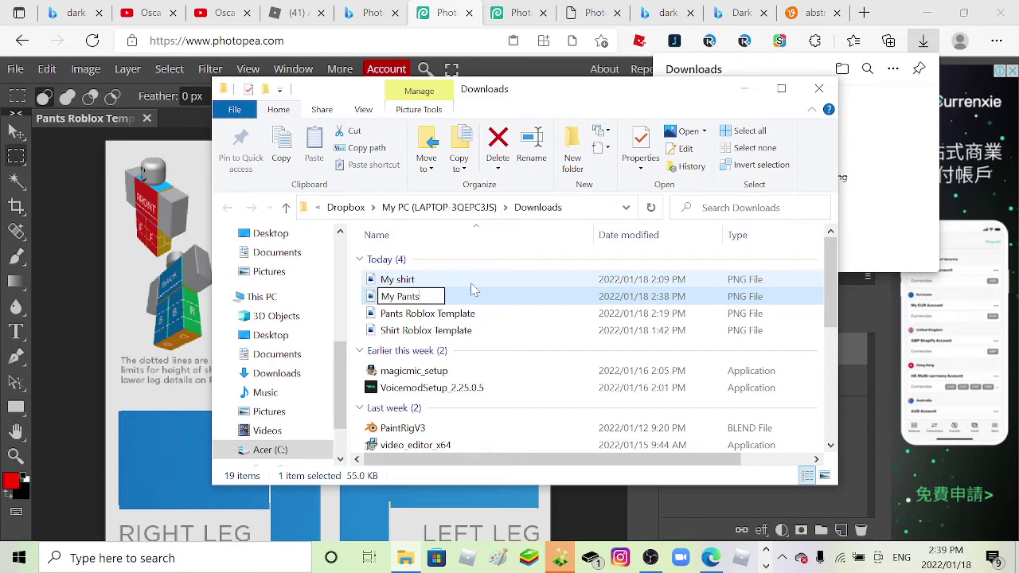
key(Return)
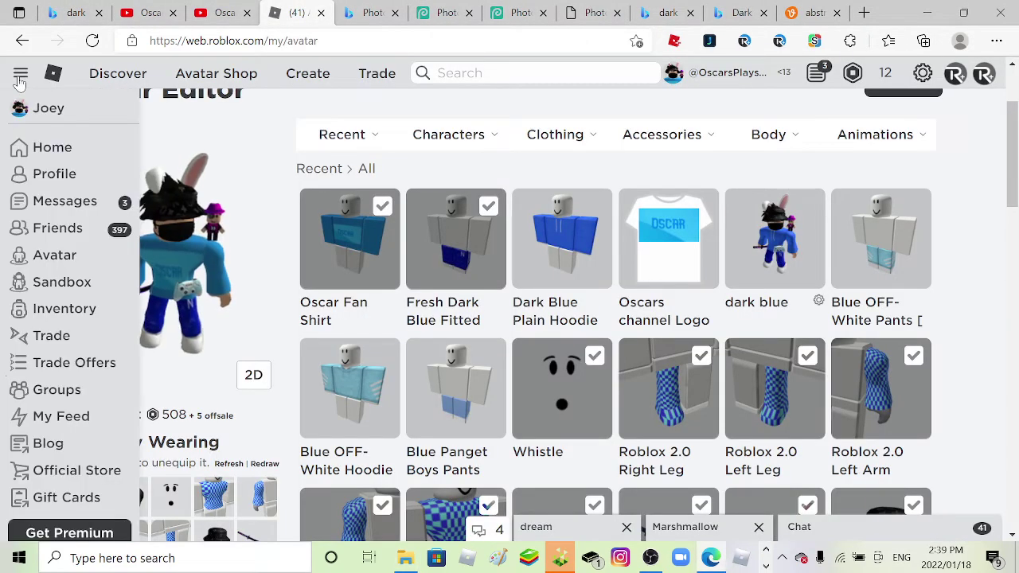
Step: On Roblox's Create Pants page, attach My Pants.png and clear the auto-filled pants name
click(313, 74)
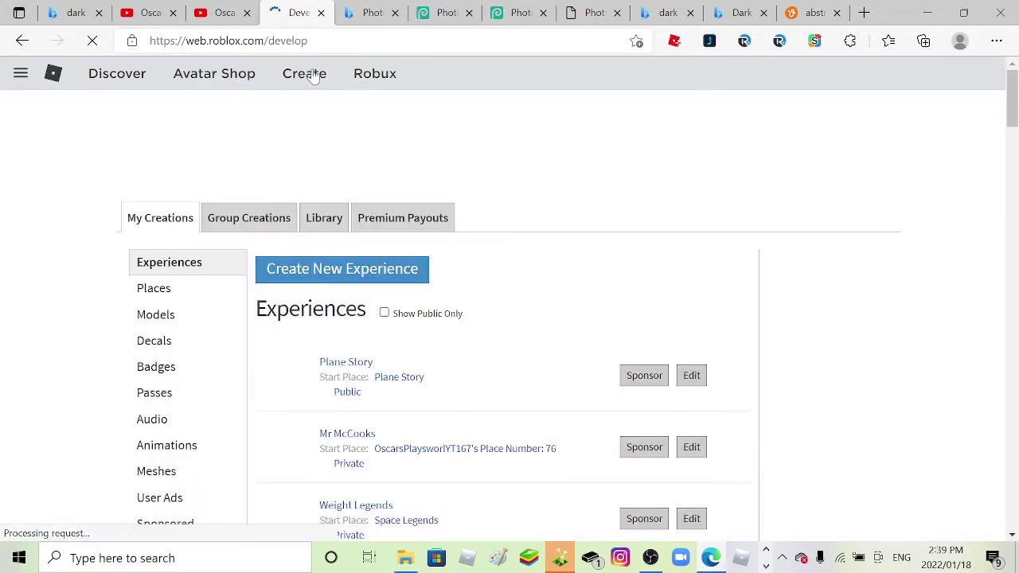
scroll(148, 335, down, 4)
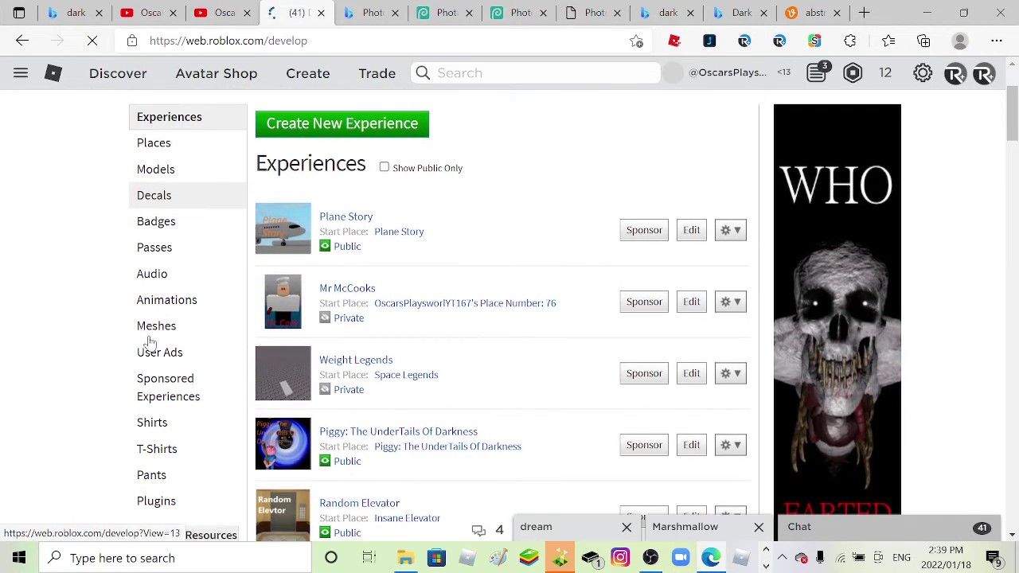
click(192, 268)
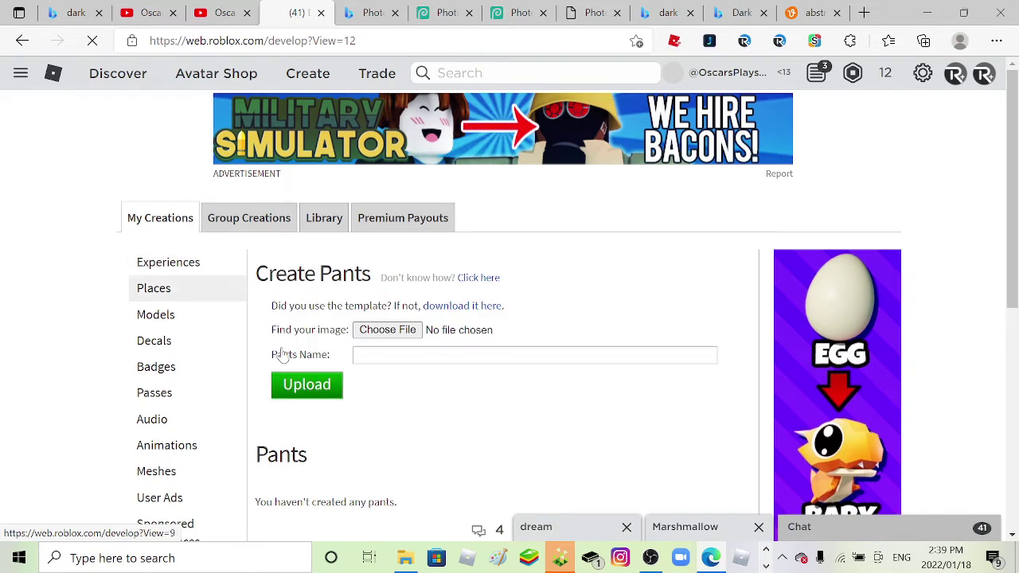
click(385, 330)
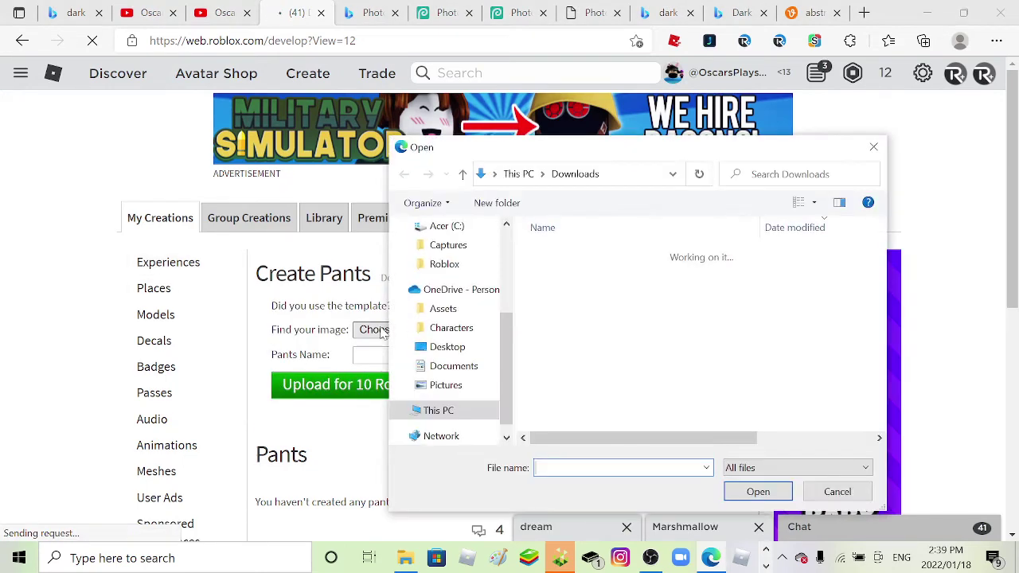
scroll(445, 315, down, 2)
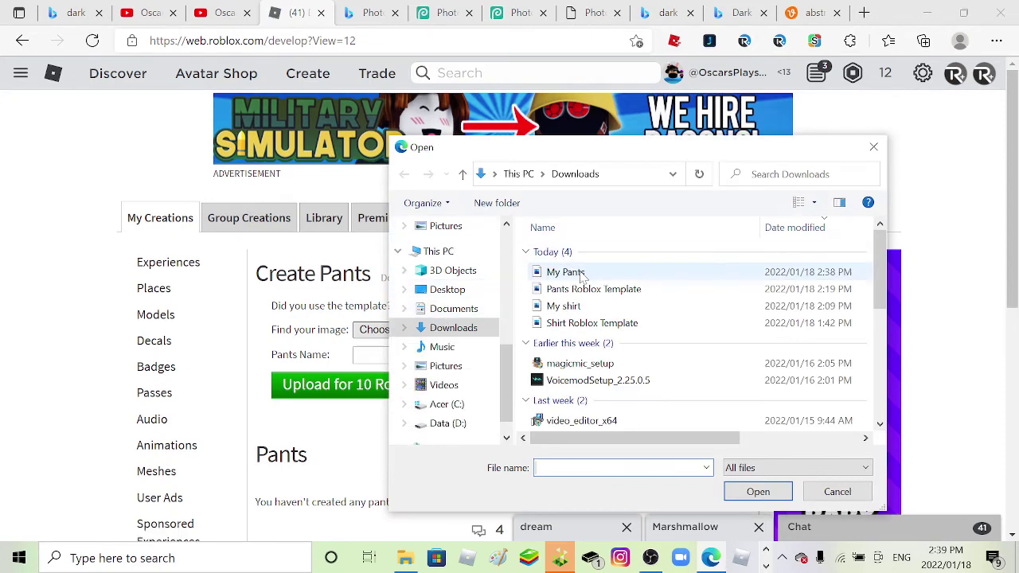
double_click(554, 271)
key(BackSpace)
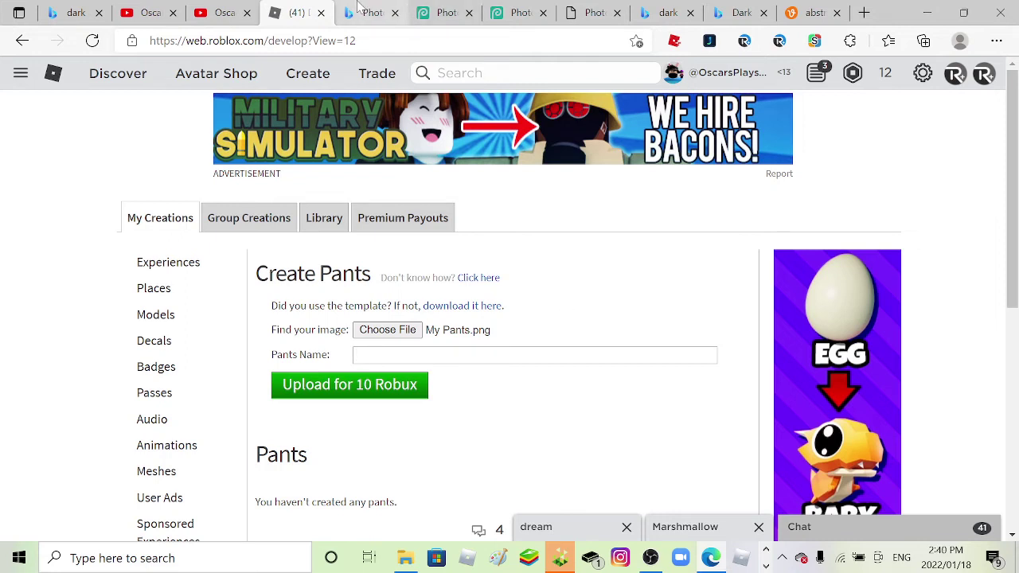
click(359, 8)
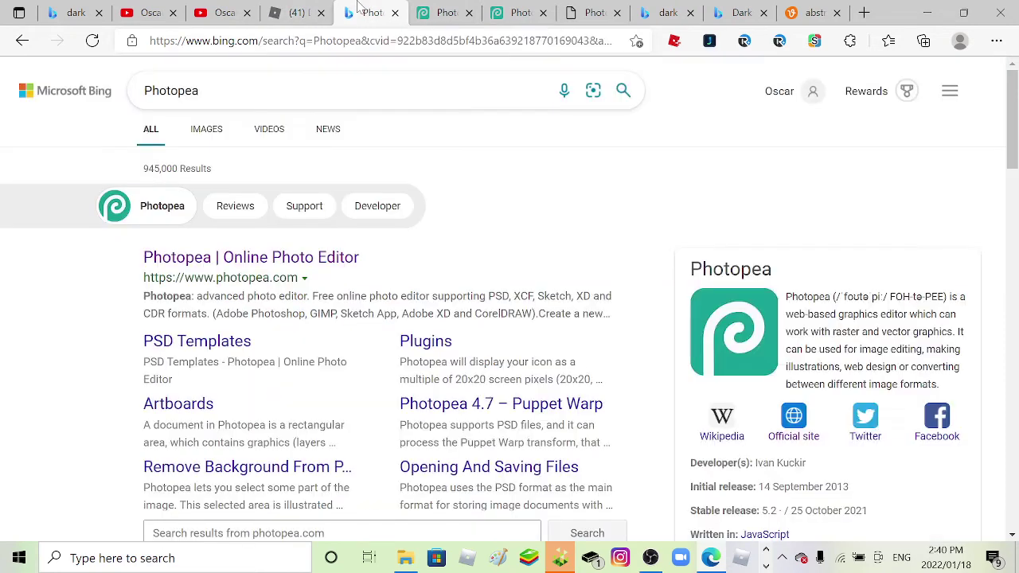
Step: Load roblox.com in the dark-background search tab and open Avatar from the sidebar
click(296, 13)
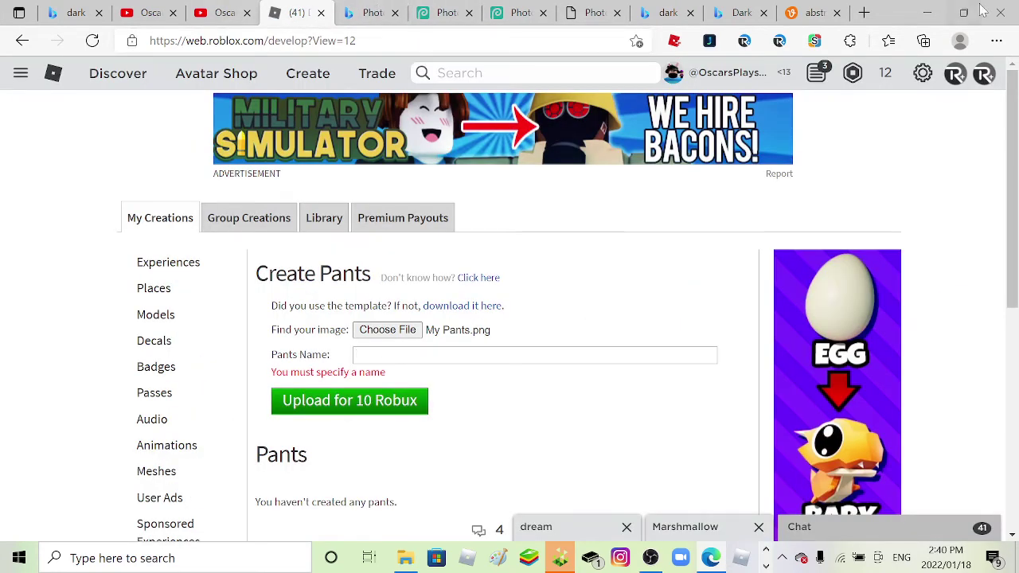
click(737, 12)
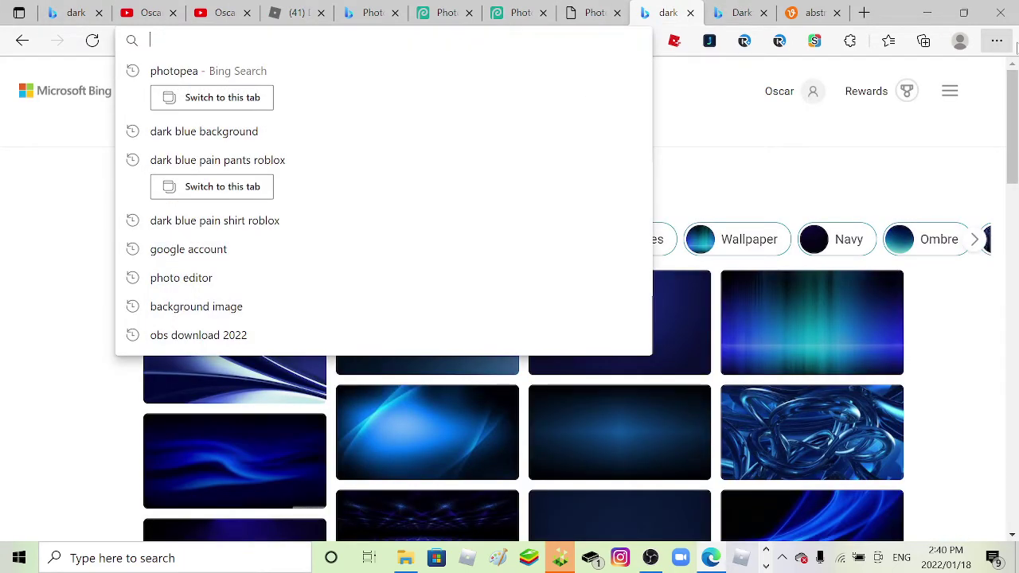
text(r)
key(Return)
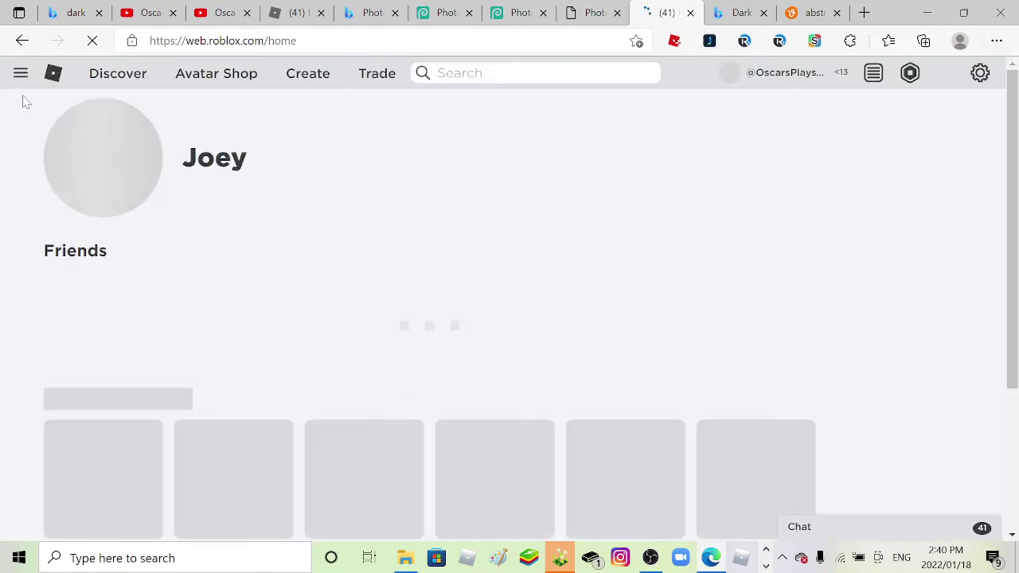
click(20, 72)
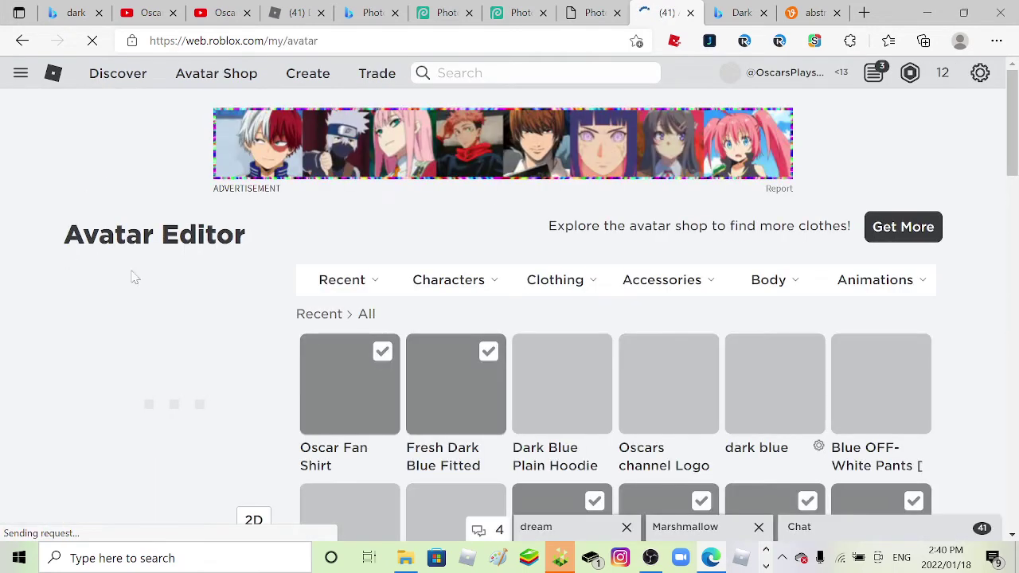
scroll(167, 313, down, 1)
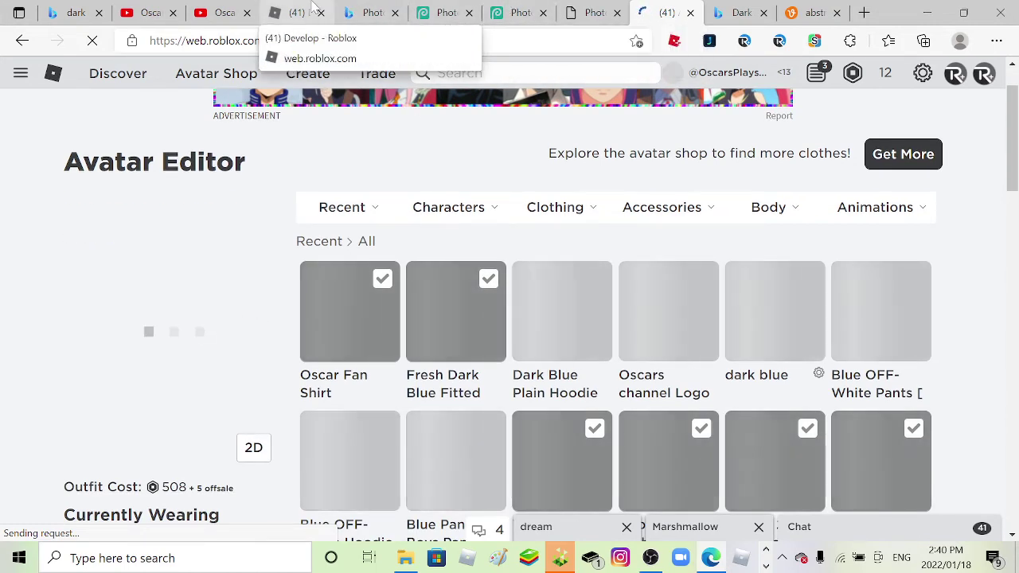
Step: Name the pants Oscar Fan Pants and confirm the 10 Robux upload
click(312, 9)
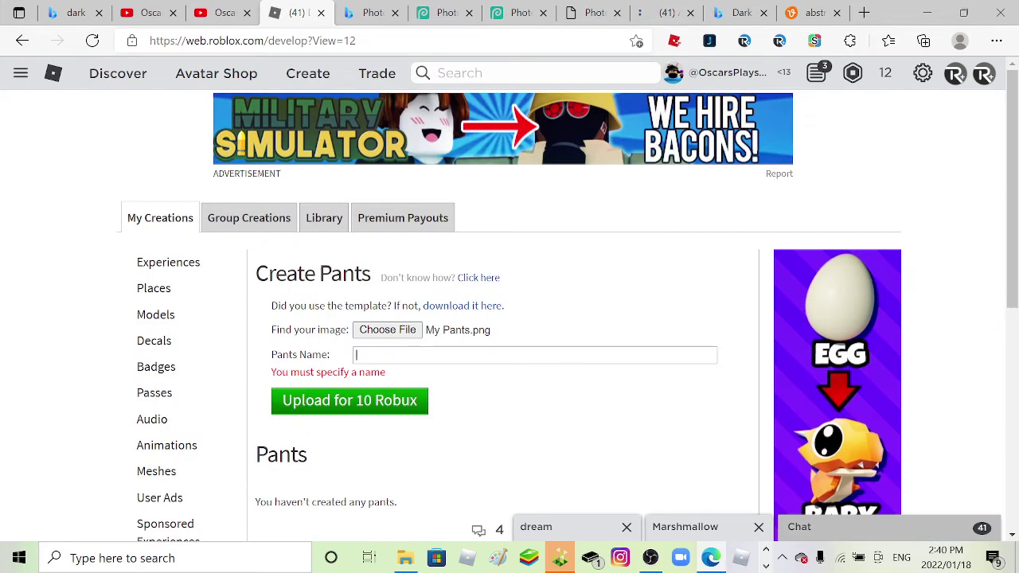
text(Osc)
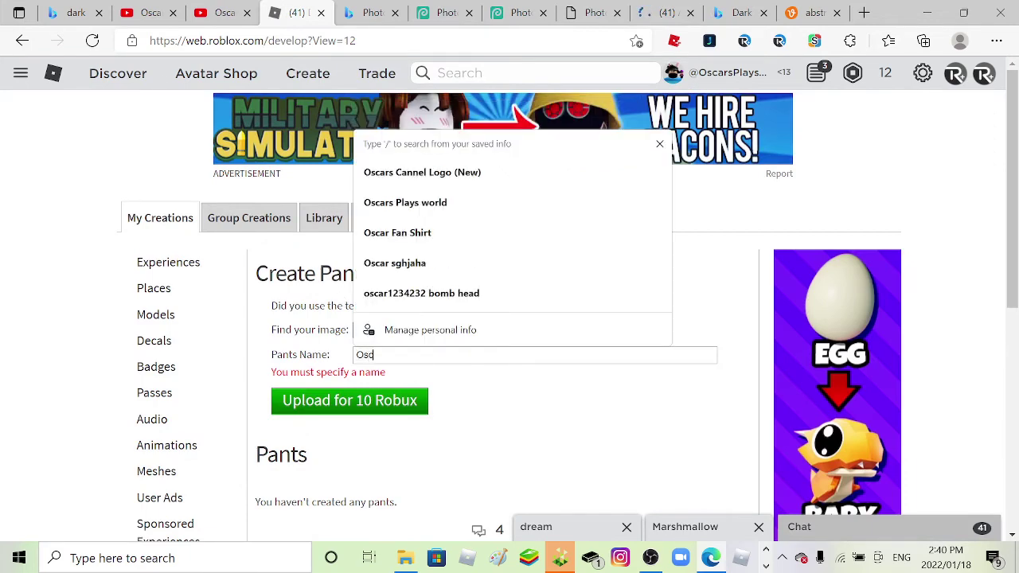
text(ar Fan)
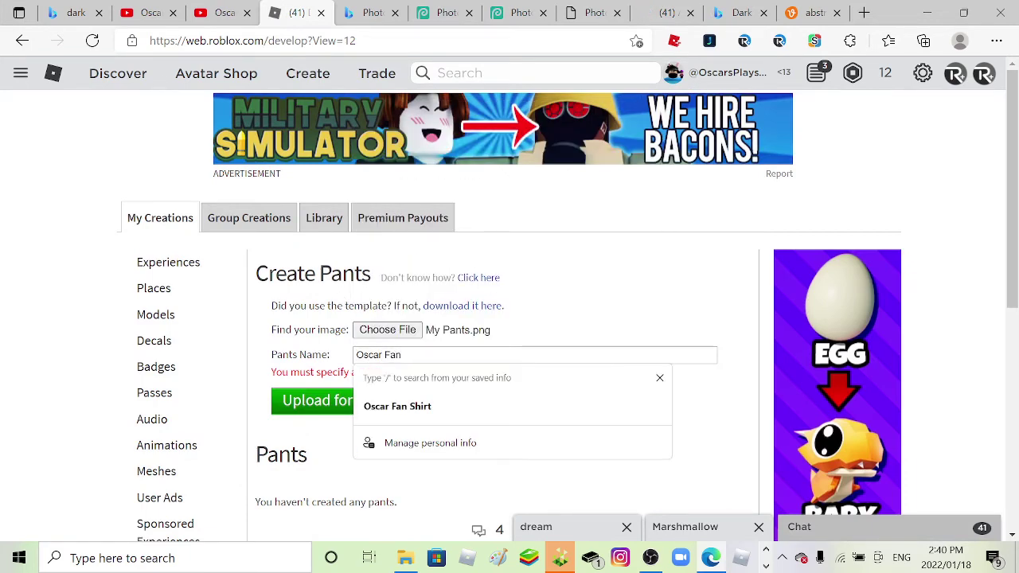
text( Pants)
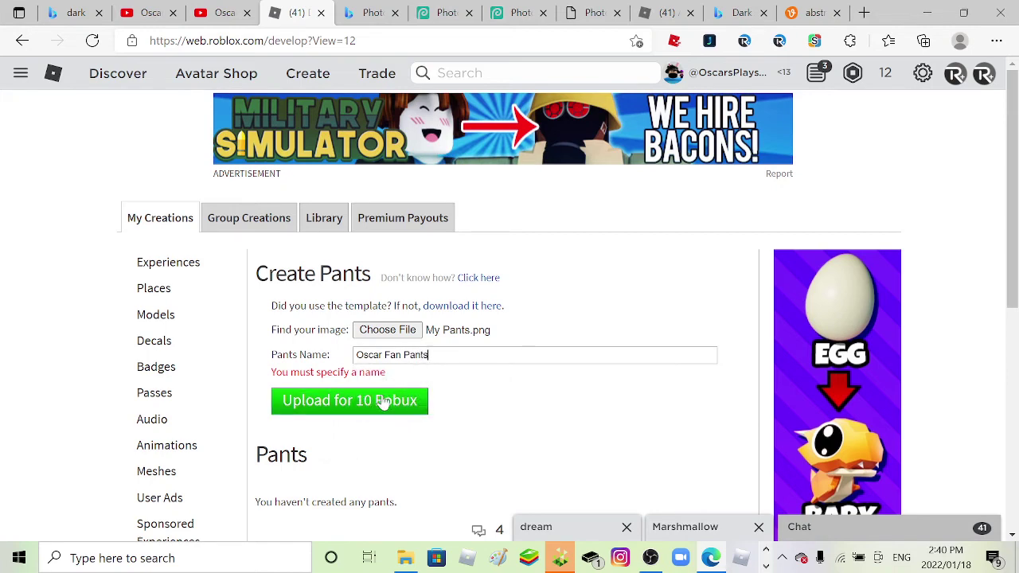
click(386, 400)
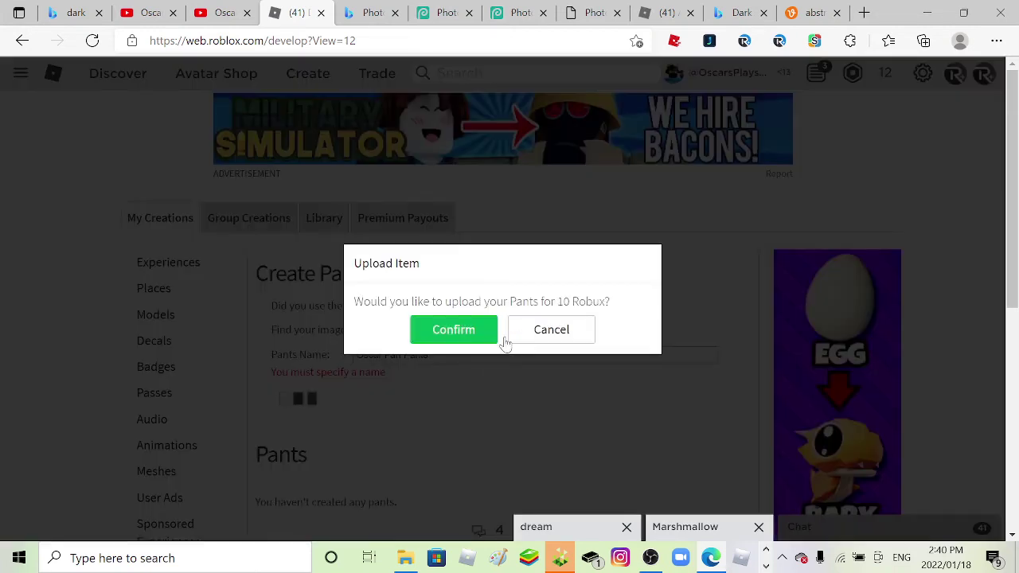
click(492, 332)
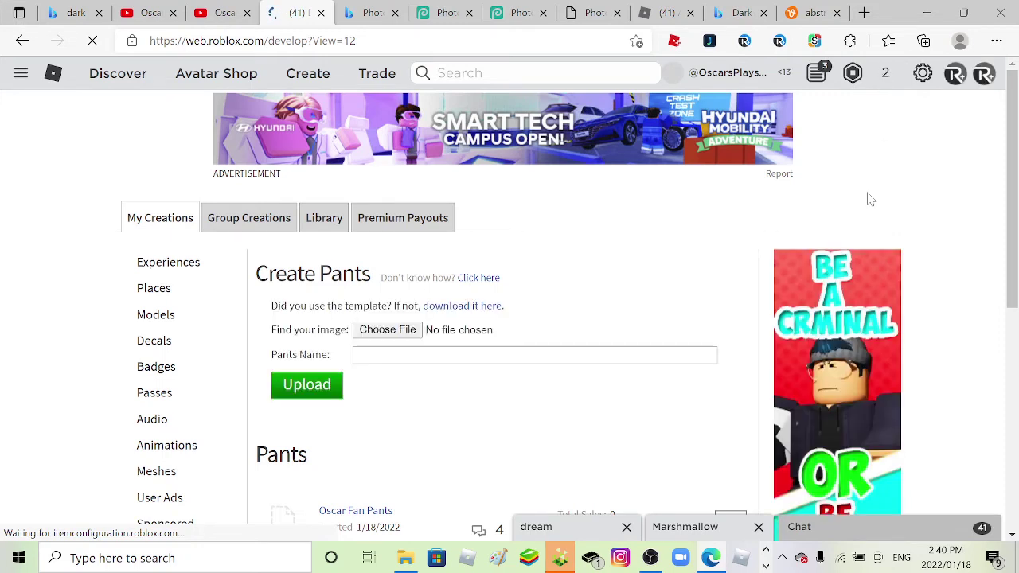
scroll(864, 201, down, 2)
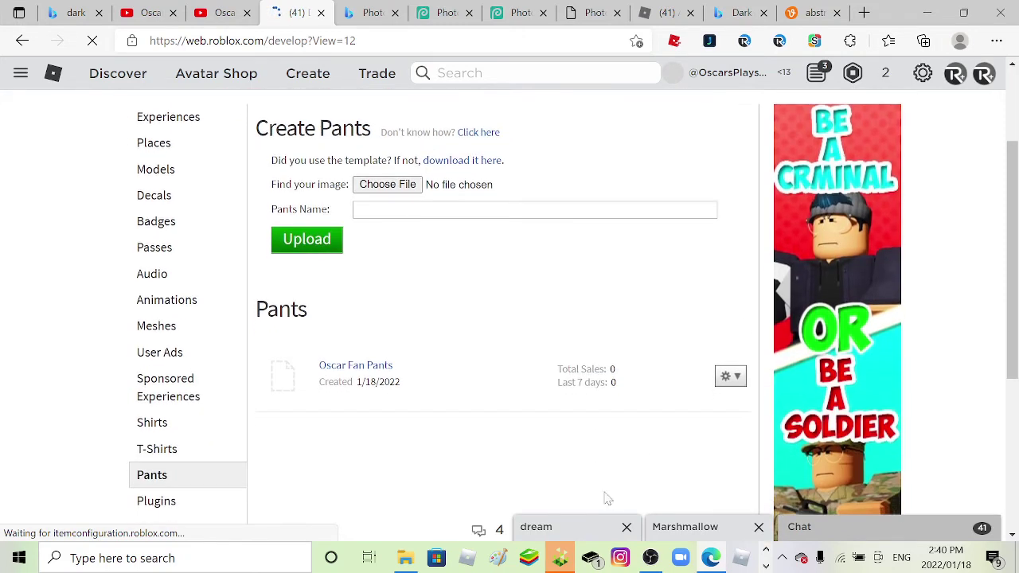
Step: Open the Configure page for Oscar Fan Pants from its catalog entry
click(303, 385)
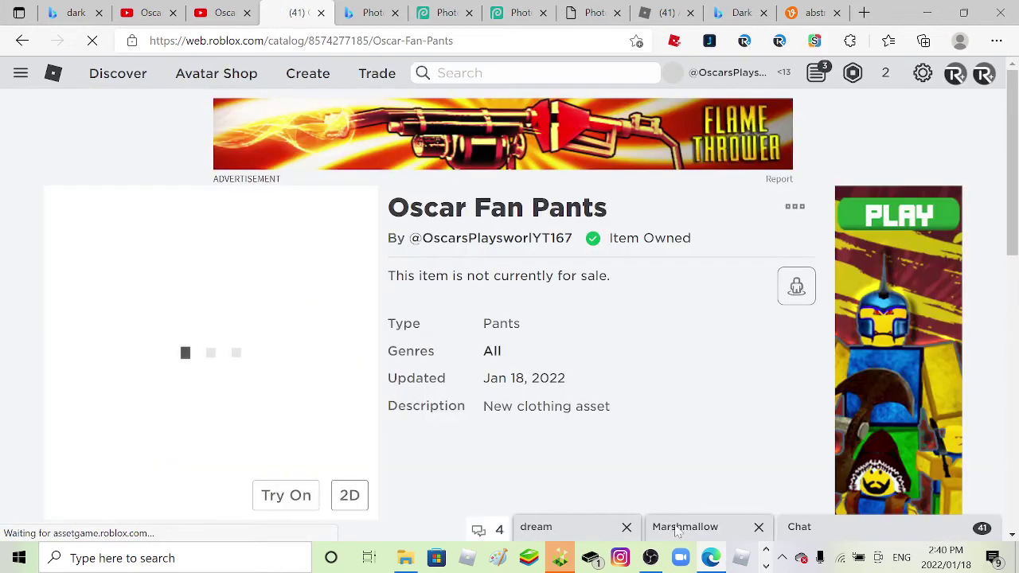
click(795, 208)
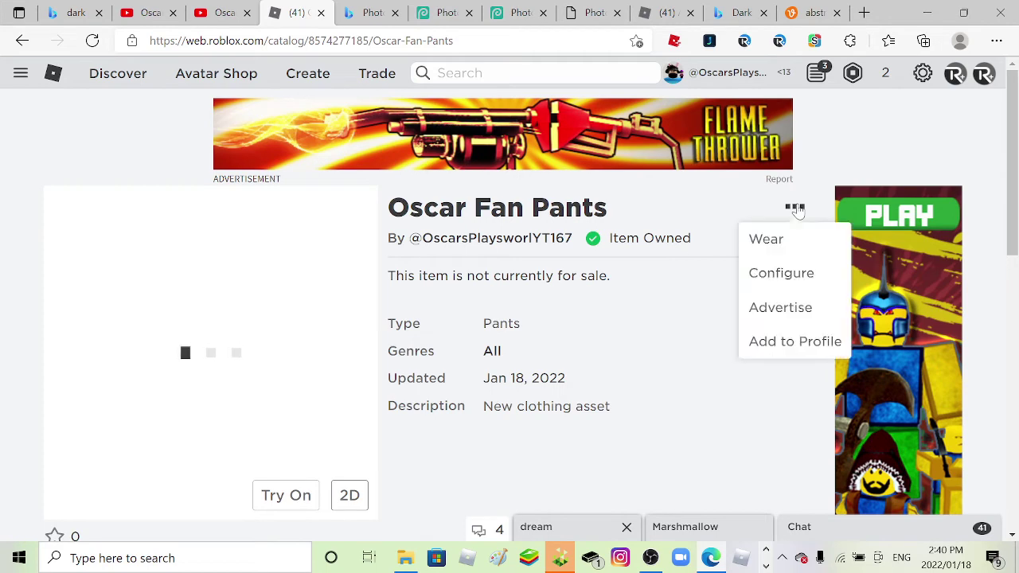
click(802, 284)
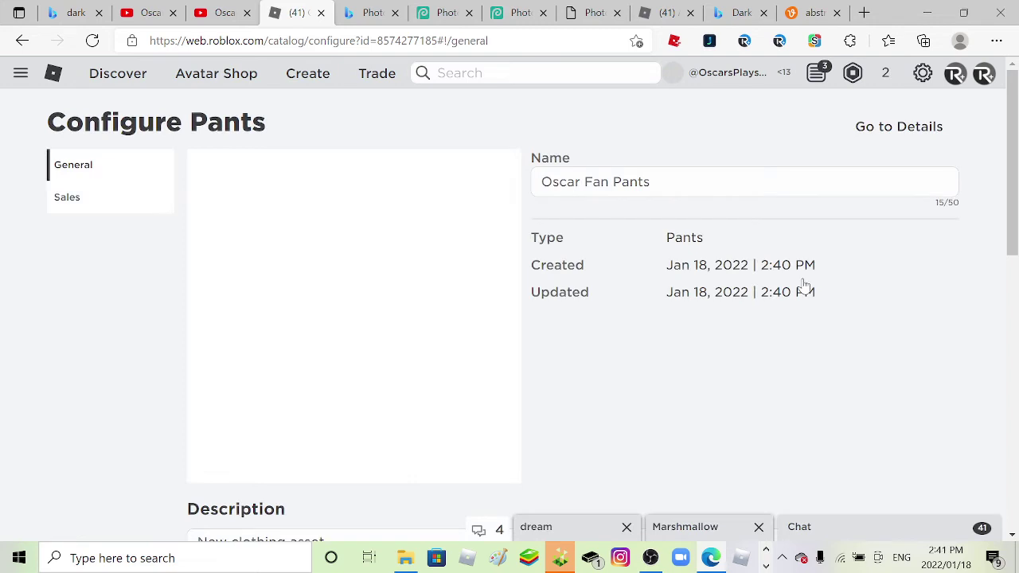
scroll(803, 278, down, 5)
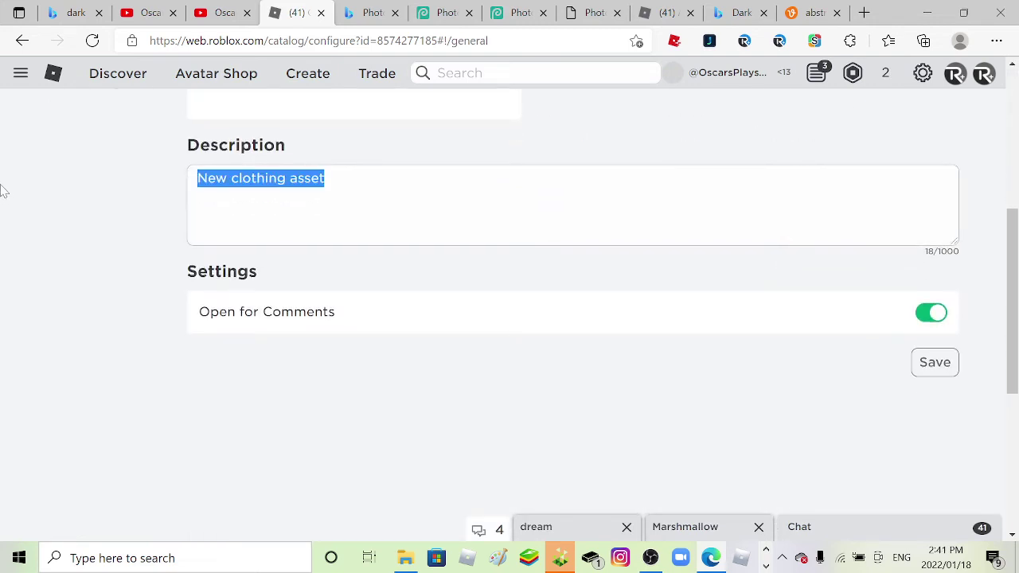
Step: Replace the default description with a fan message and return to the item's details page
key(BackSpace)
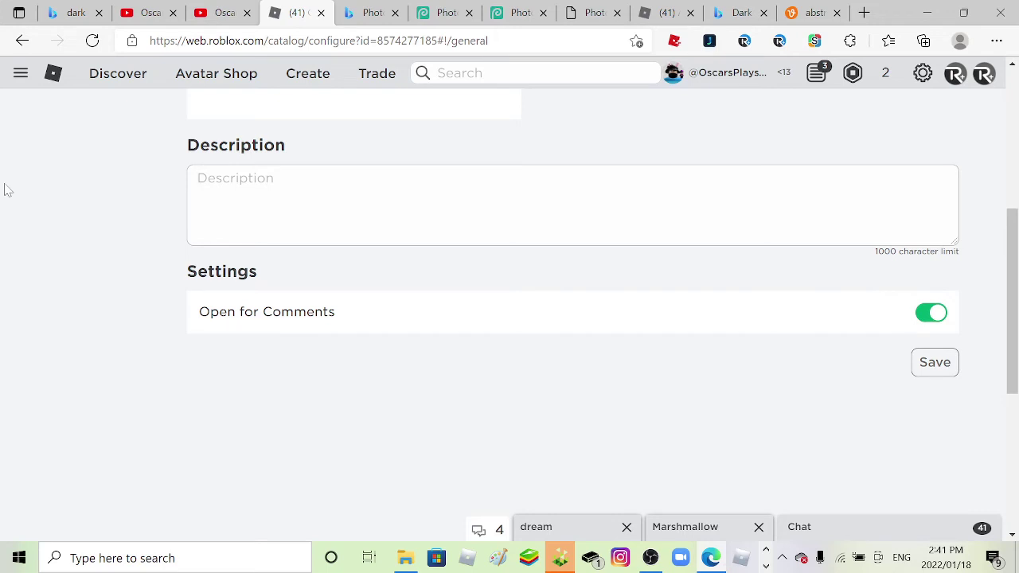
scroll(409, 323, up, 3)
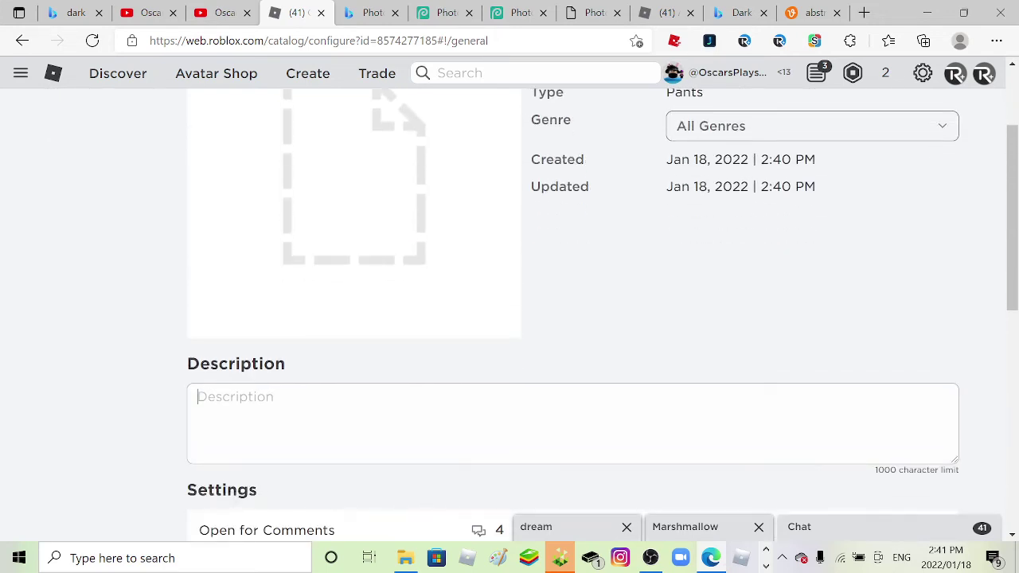
text(Th)
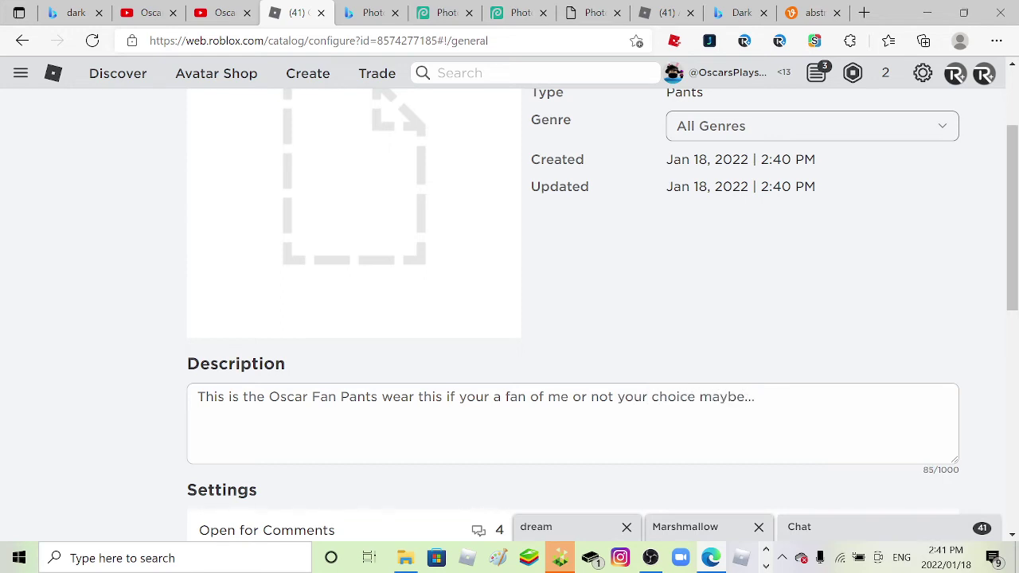
scroll(701, 321, down, 4)
scroll(940, 208, up, 3)
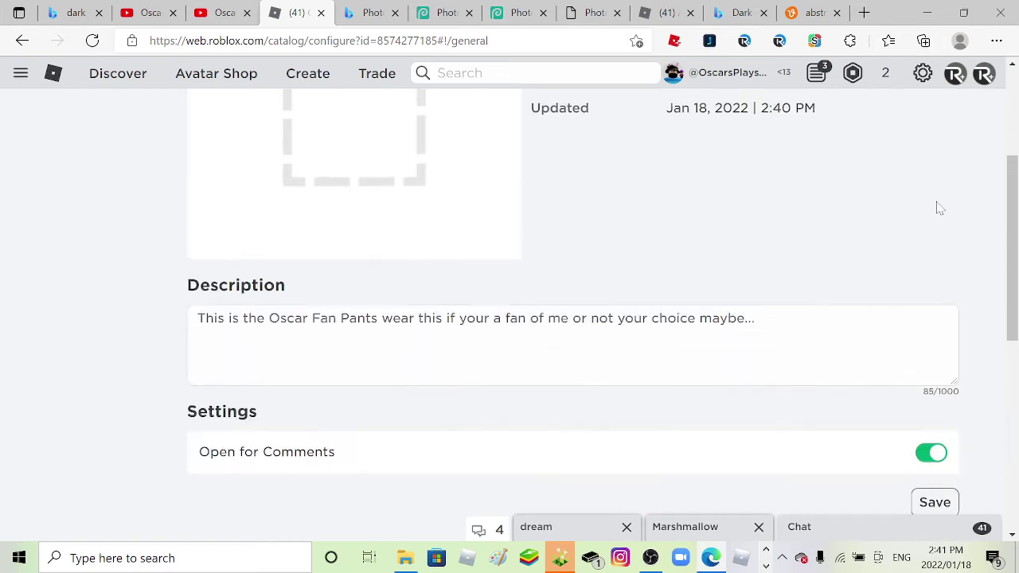
scroll(938, 207, up, 2)
scroll(875, 223, up, 1)
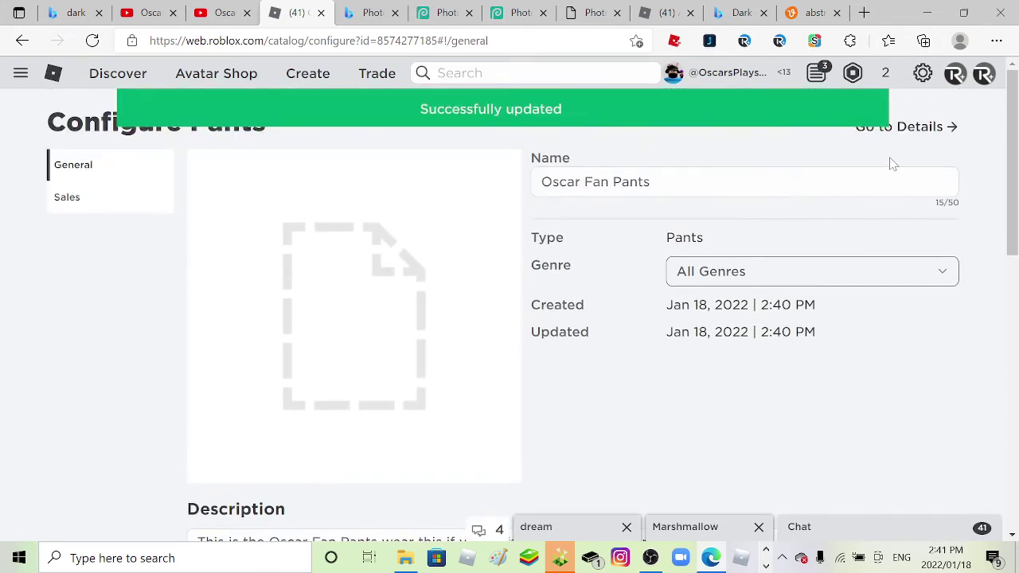
click(911, 128)
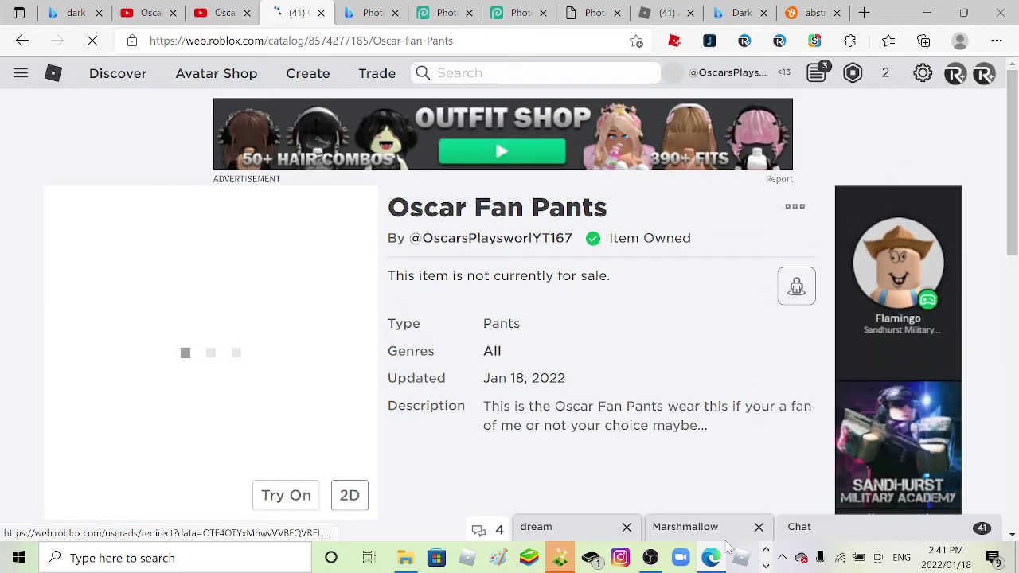
Step: Pause and resume the OBS recording, then minimize OBS
click(651, 558)
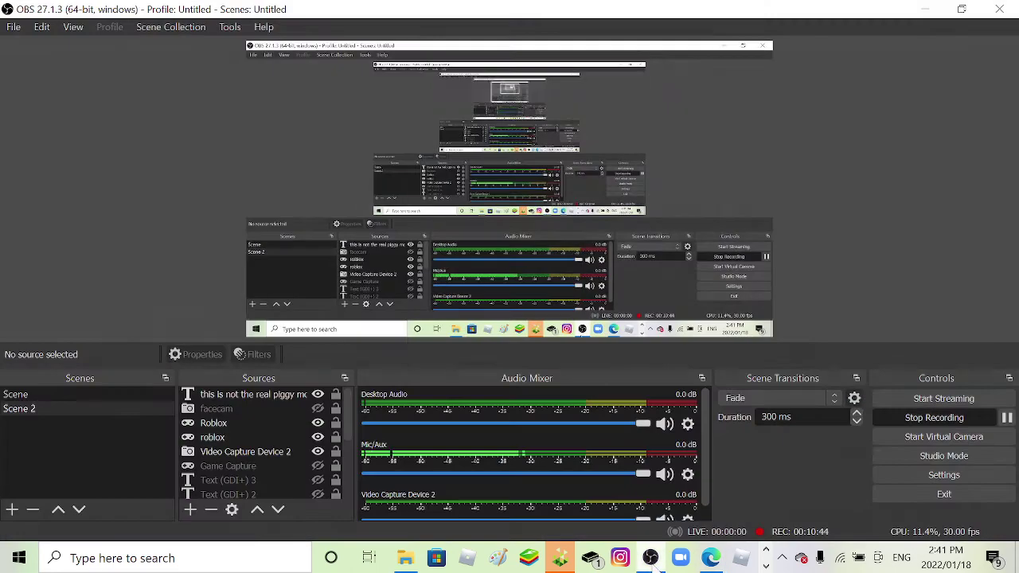
click(1007, 420)
click(1007, 419)
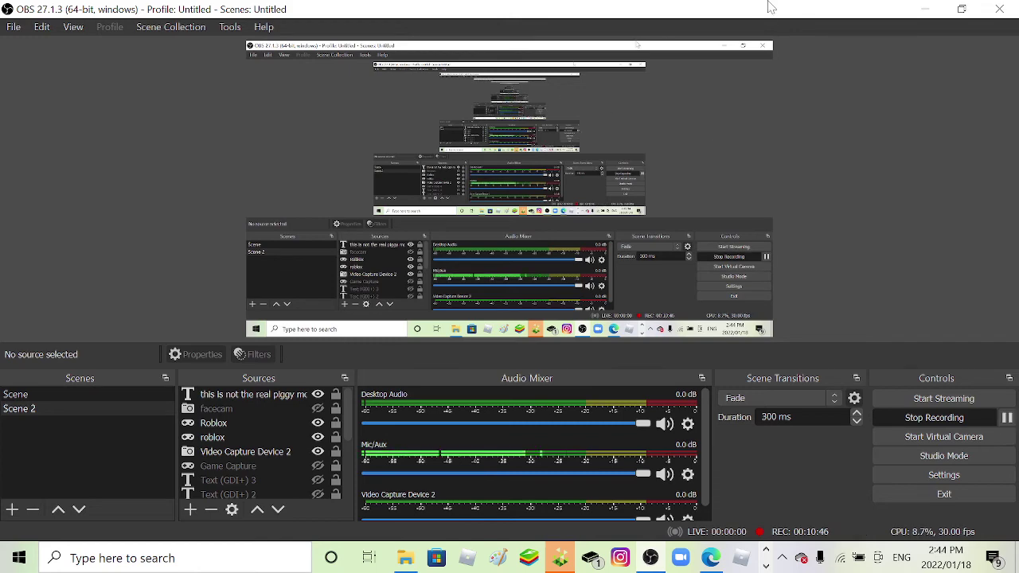
click(918, 9)
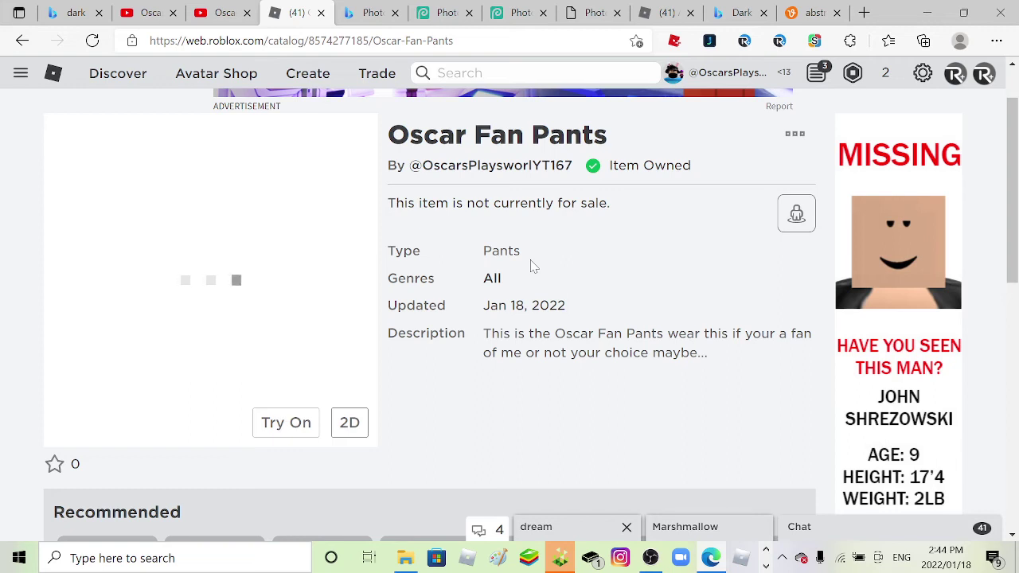
Step: Add Oscar Fan Pants to the profile from the item's options menu
click(788, 137)
click(788, 304)
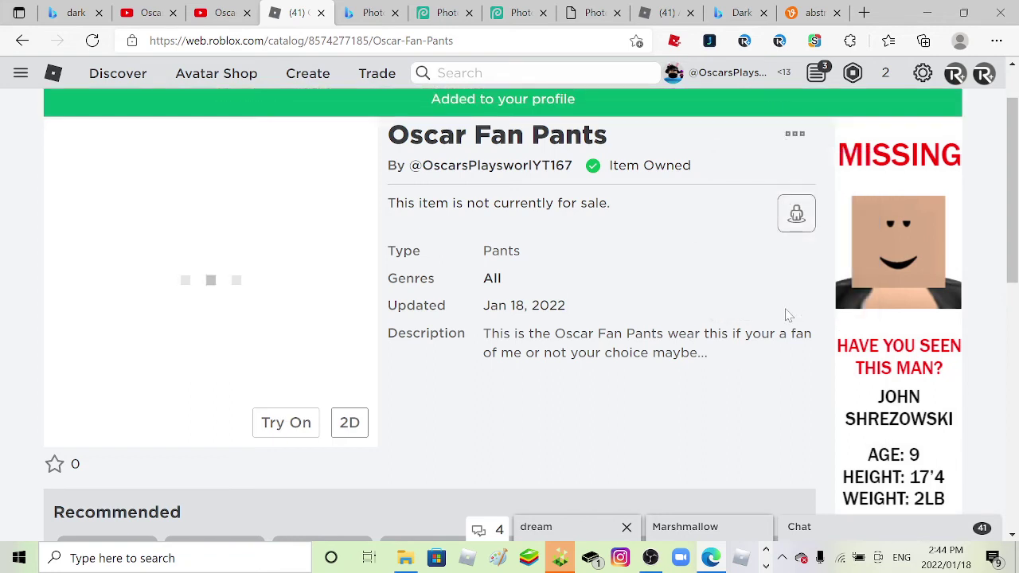
scroll(740, 229, down, 3)
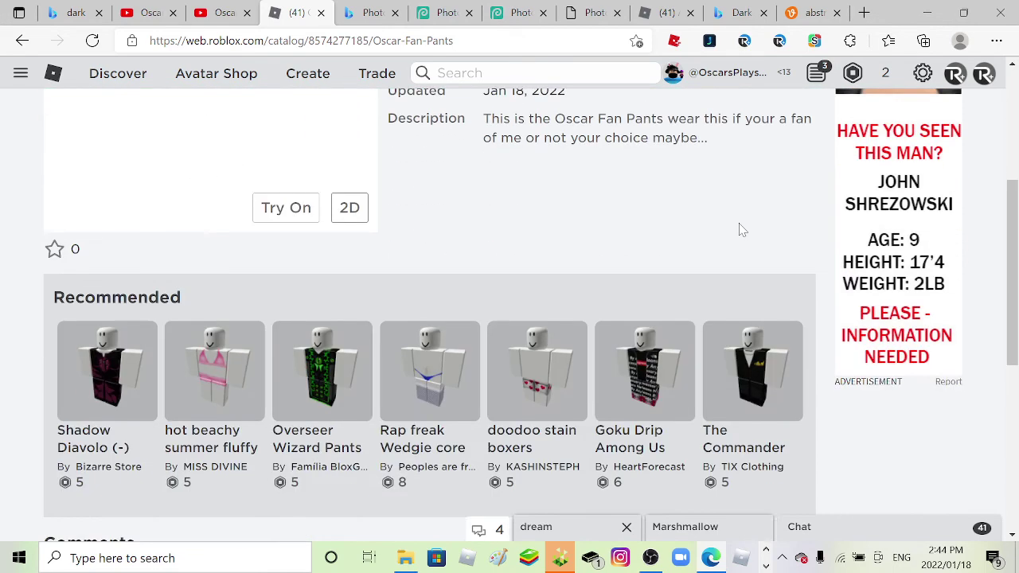
scroll(740, 229, up, 2)
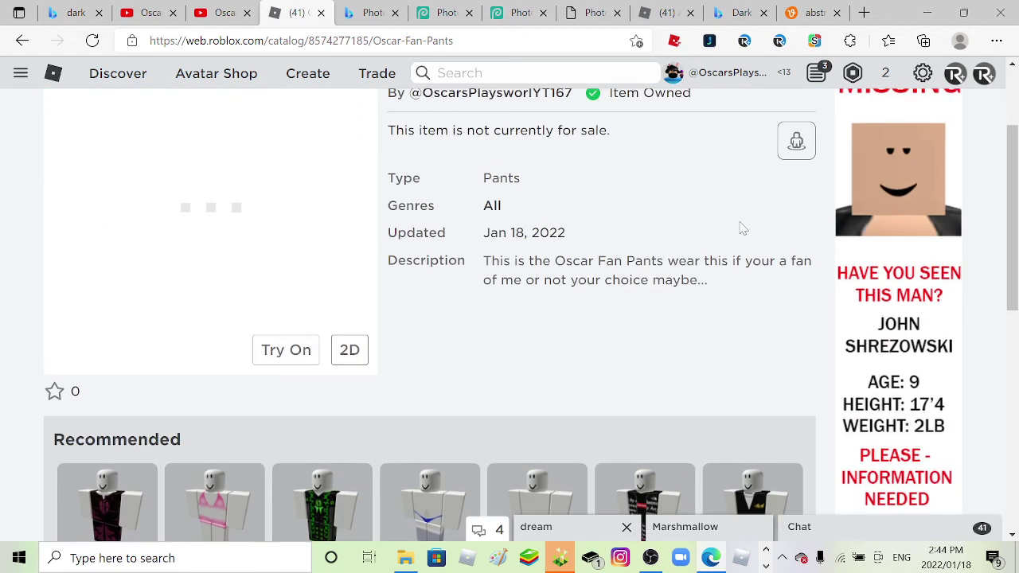
scroll(741, 227, up, 2)
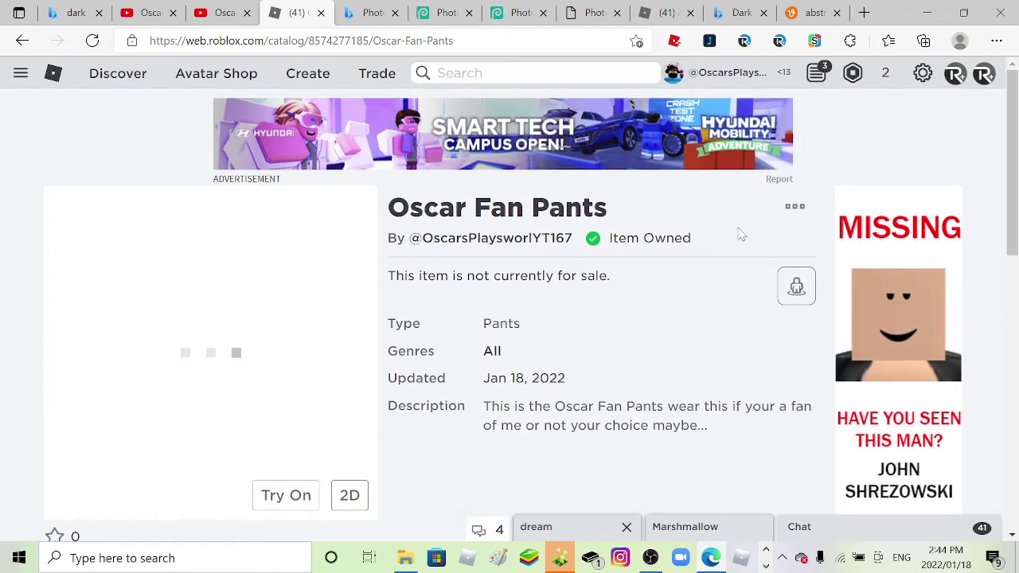
Step: Briefly restore OBS, then rotate the avatar preview to inspect the blue pants
click(796, 211)
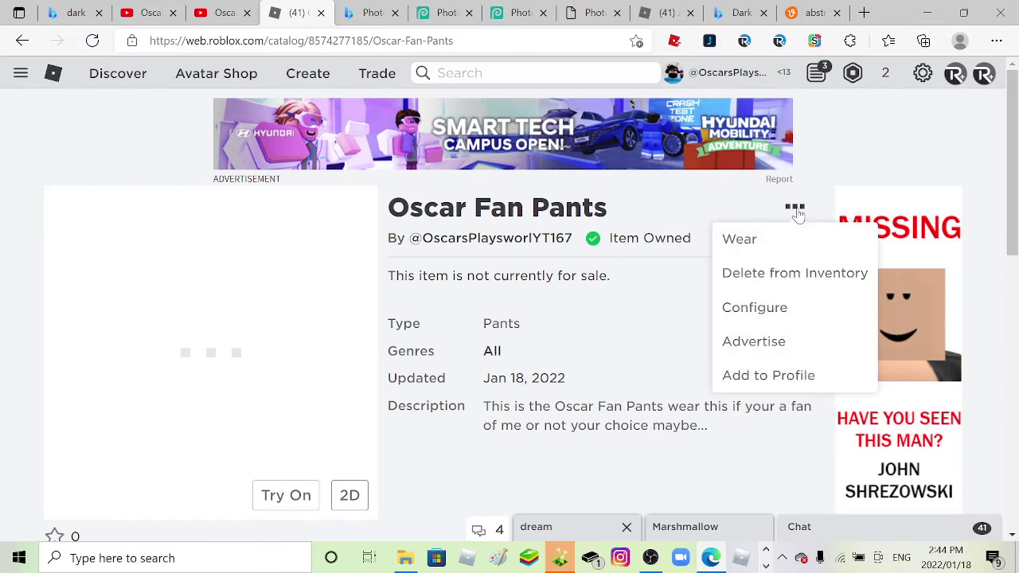
click(796, 210)
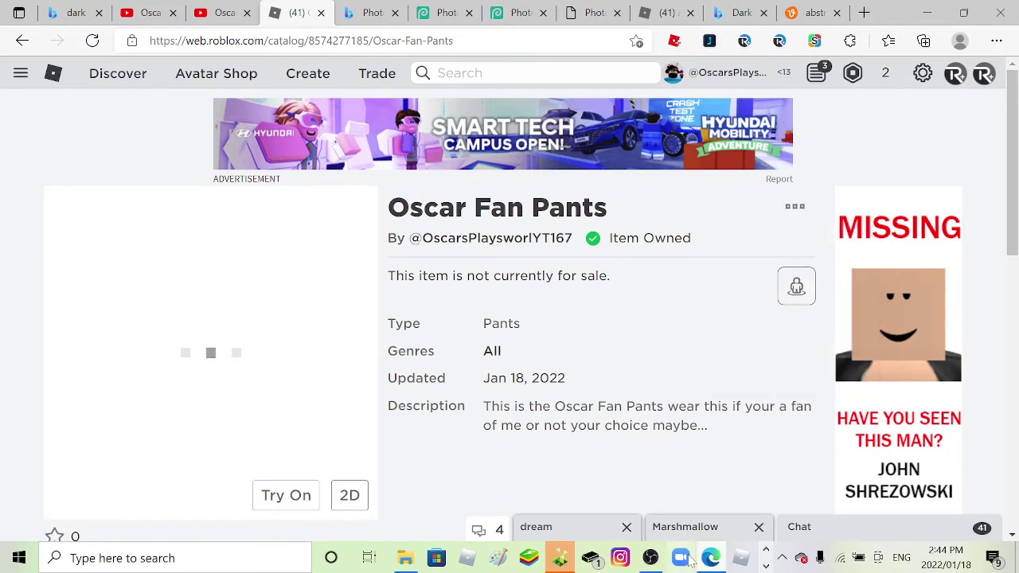
click(650, 557)
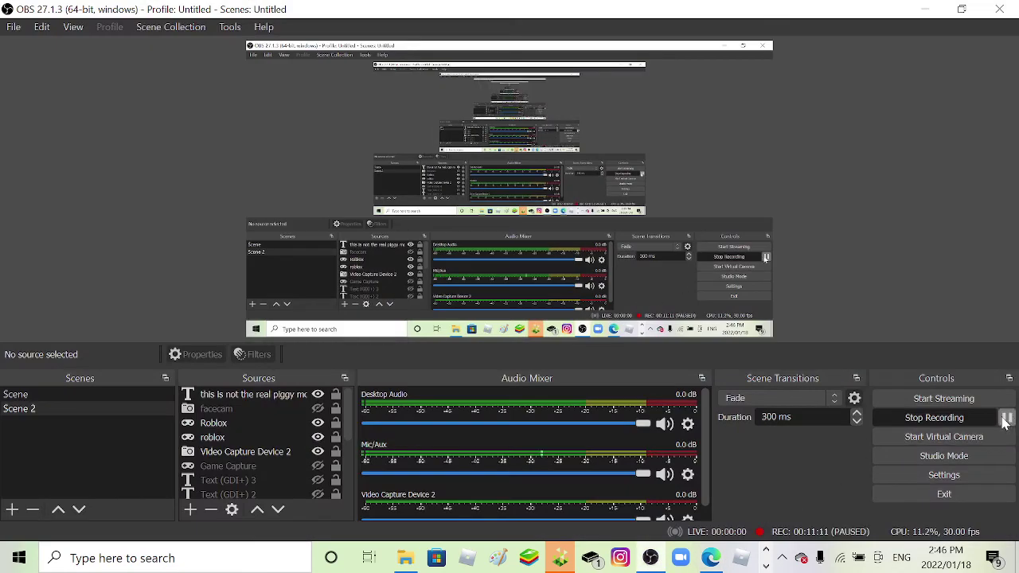
click(929, 7)
drag(179, 317, 476, 315)
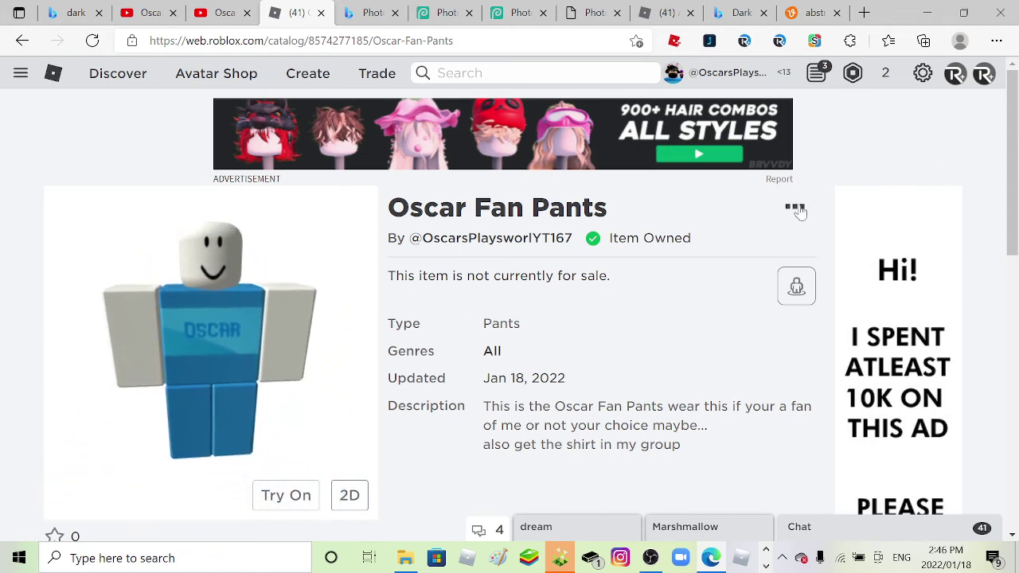
Step: Wear Oscar Fan Pants so the avatar preview shows the blue OSCAR pants
click(795, 209)
click(792, 248)
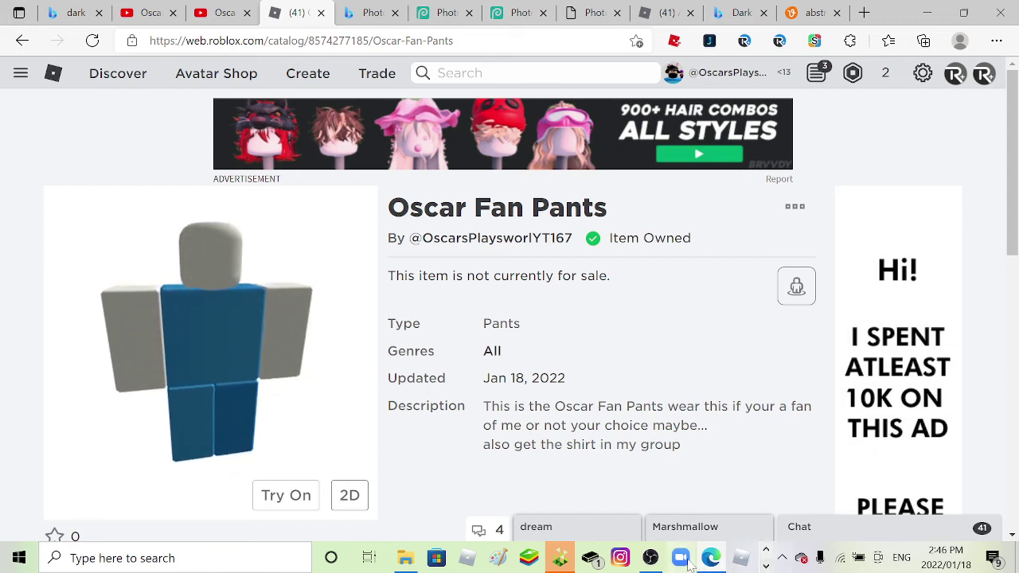
mouse_move(651, 566)
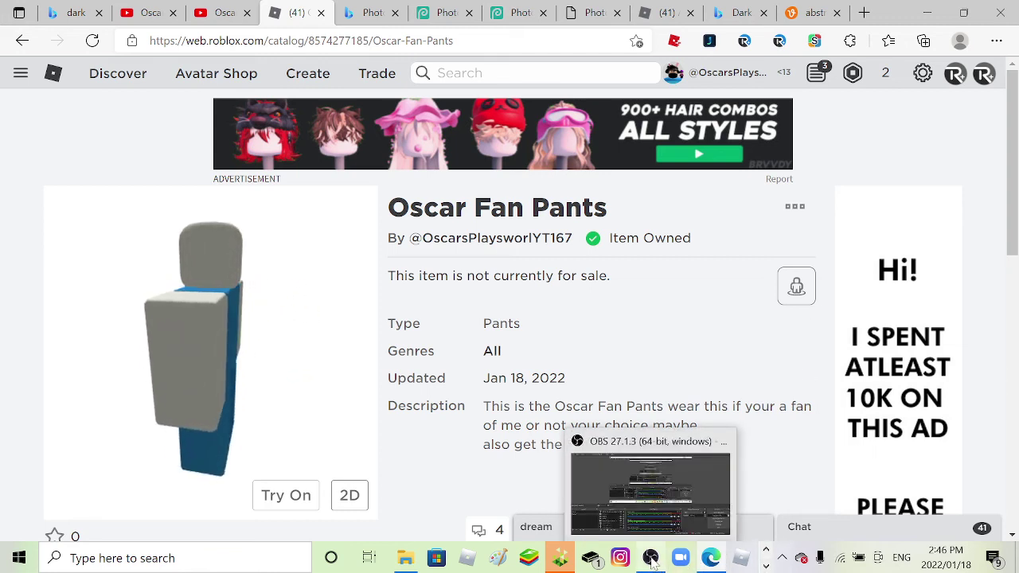
click(437, 10)
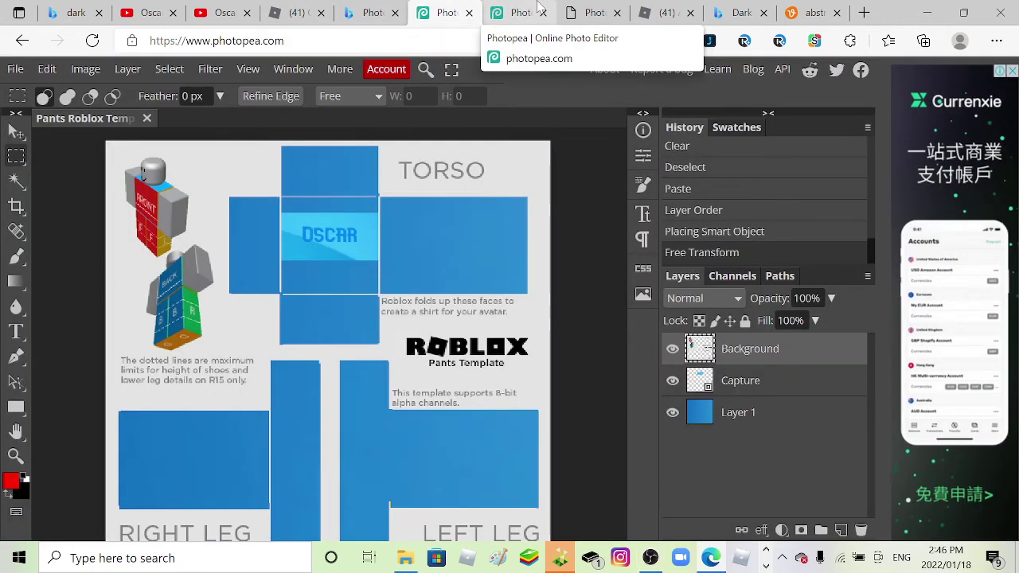
click(538, 8)
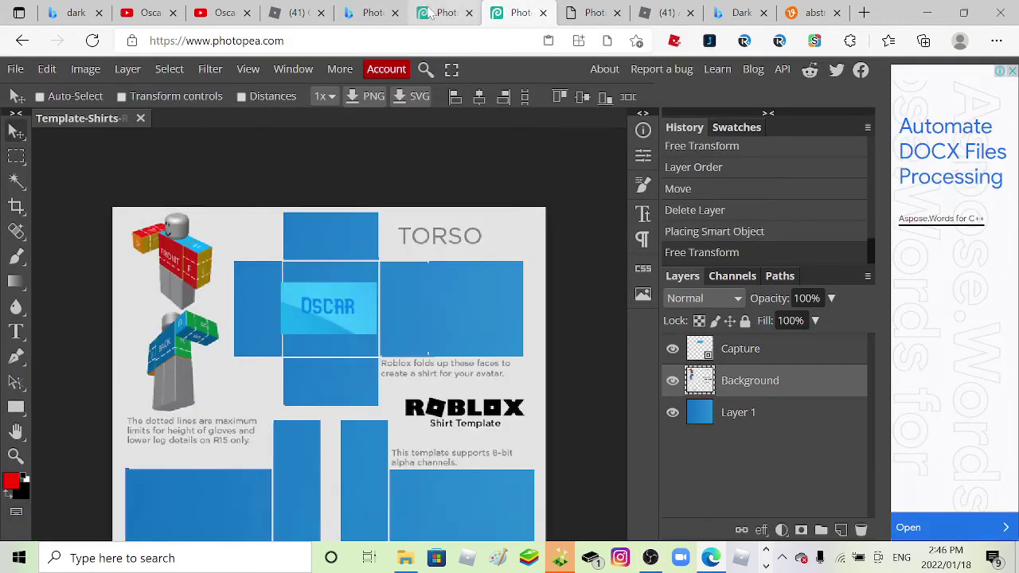
scroll(303, 244, down, 3)
scroll(312, 321, up, 2)
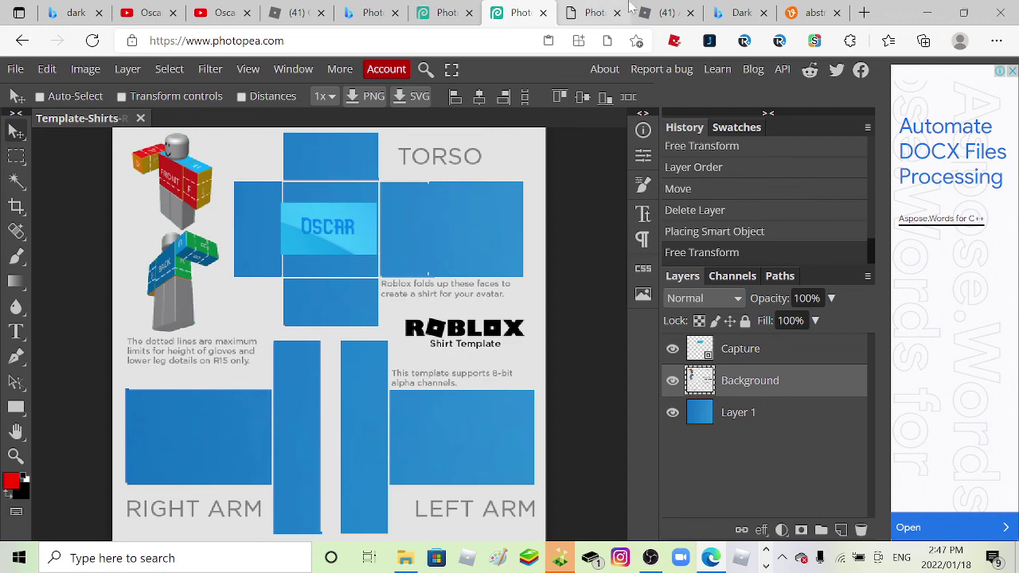
click(316, 8)
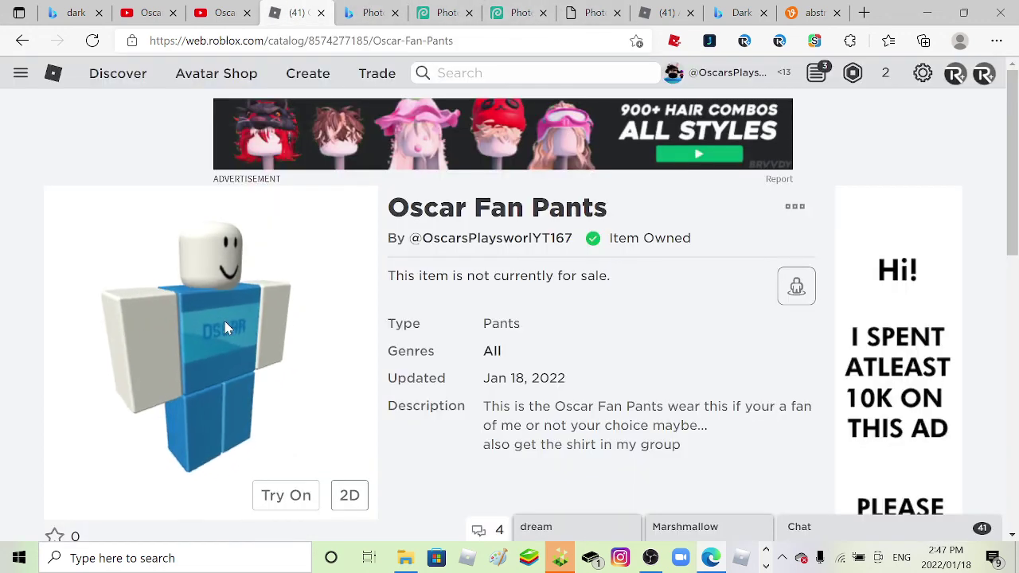
Step: Switch to the OBS Studio window from the taskbar, leaving the Roblox item page behind
click(651, 557)
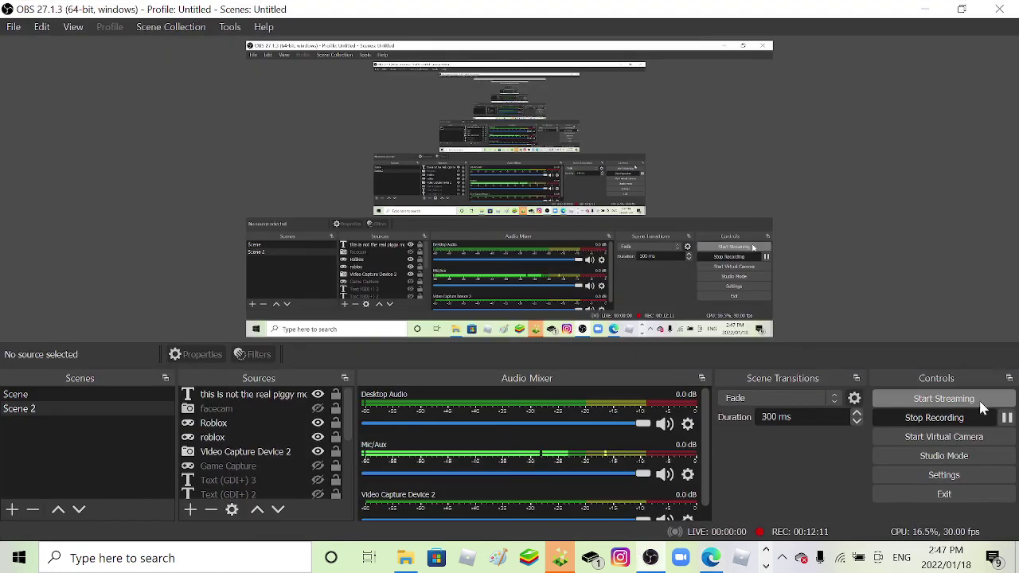